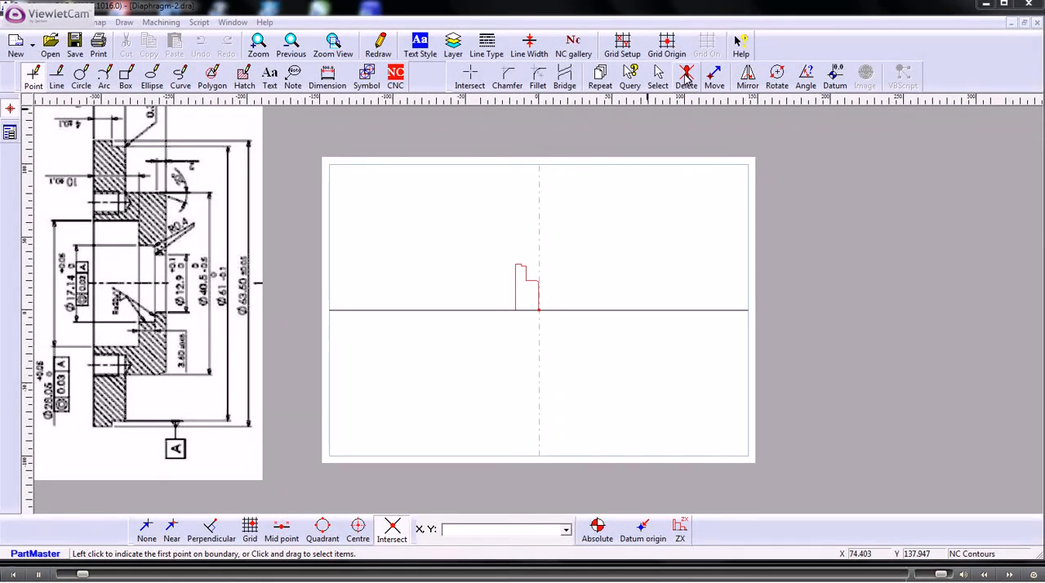
- Delete the Pro_0 profile from the NC contours and patterns list
{"action": "left_click", "coordinate": [572, 49]}
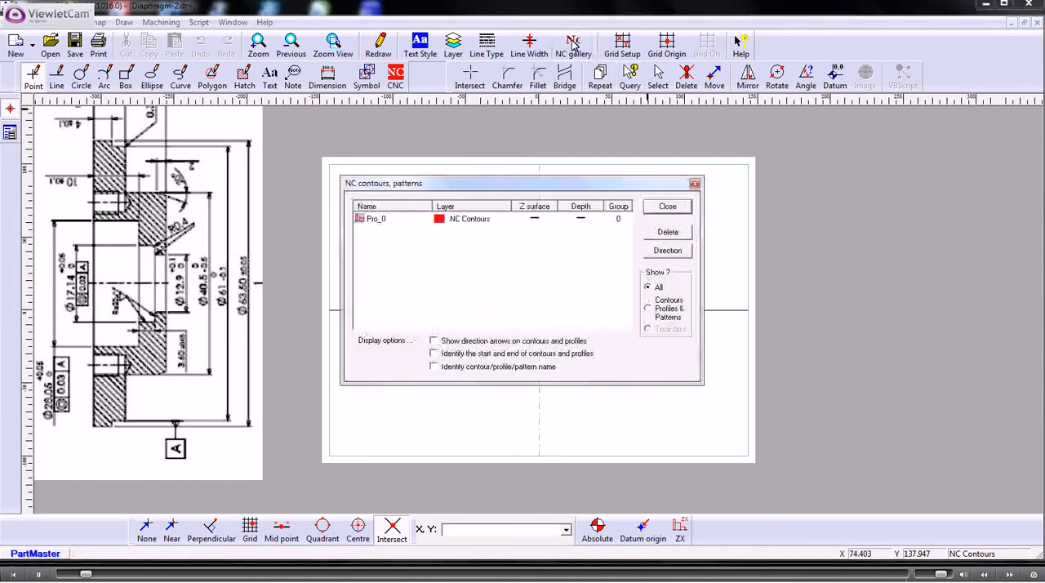
{"action": "left_click", "coordinate": [372, 220]}
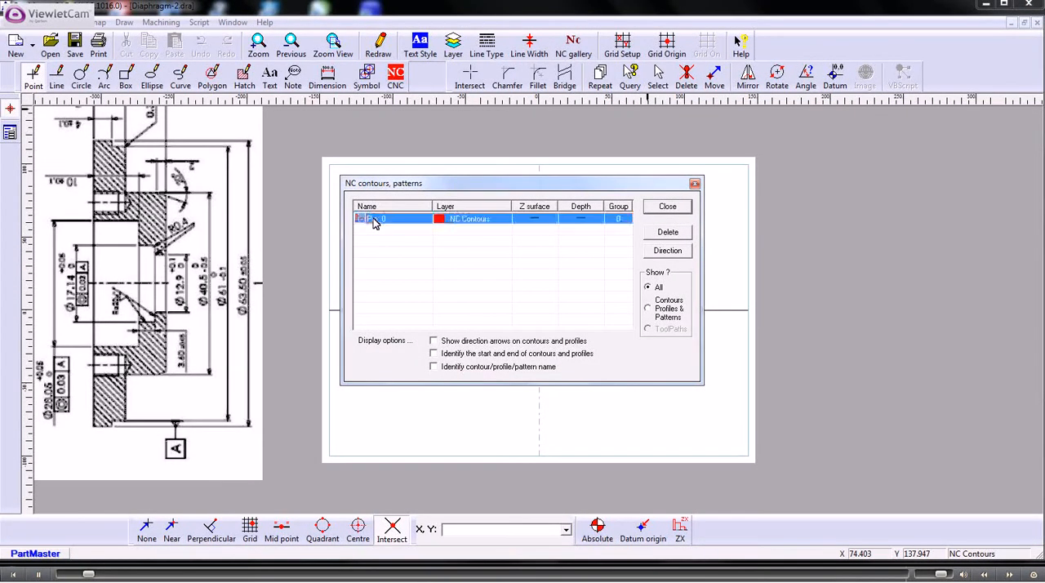
{"action": "left_click", "coordinate": [666, 234]}
{"action": "left_click", "coordinate": [471, 313]}
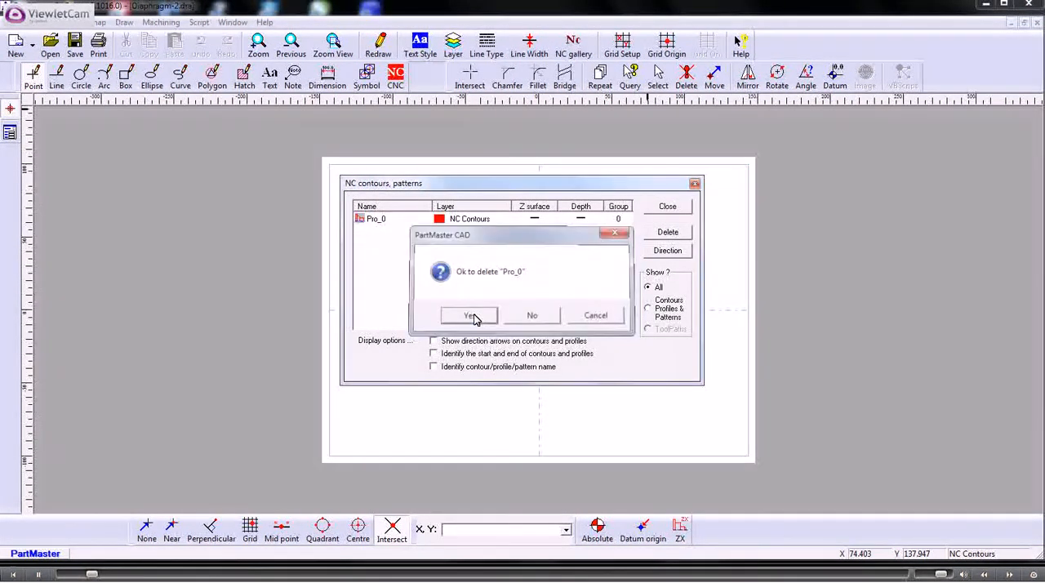
{"action": "left_click", "coordinate": [667, 206]}
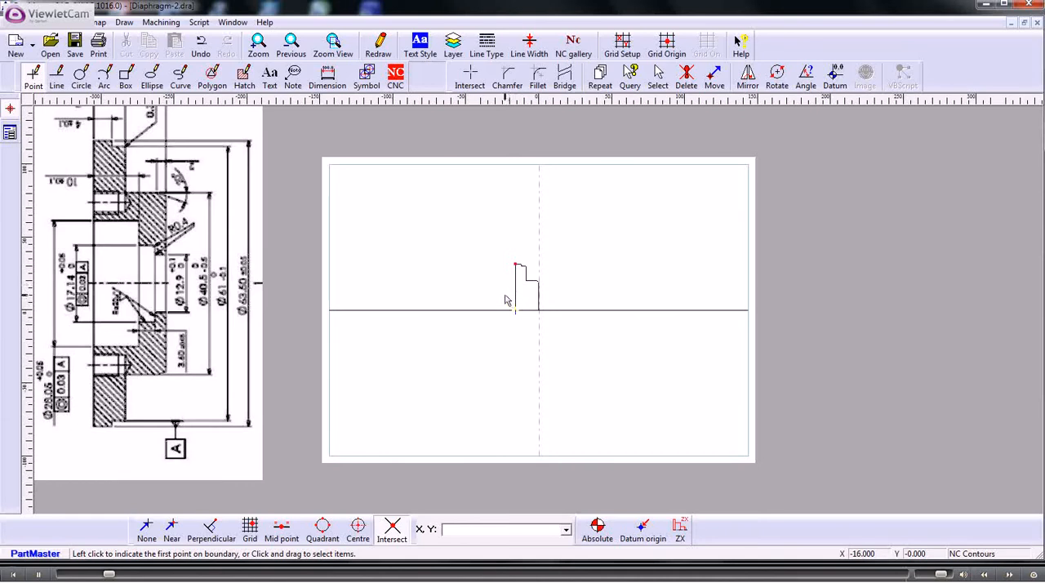
- Set the line width for new lines to 0 and make Layer 0 the current layer
{"action": "left_click", "coordinate": [528, 45]}
{"action": "type", "text": "0"}
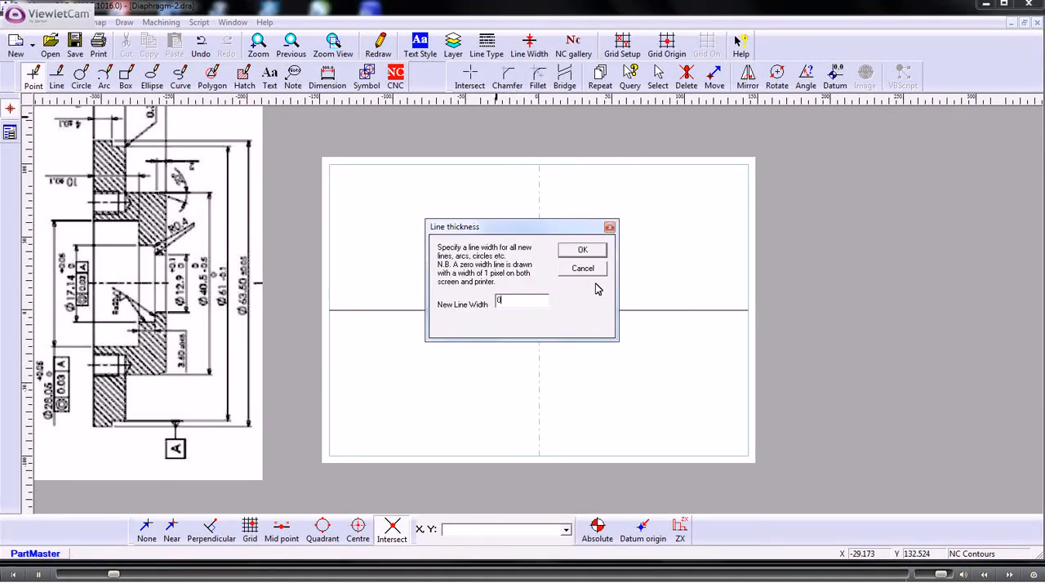
{"action": "left_click", "coordinate": [582, 250]}
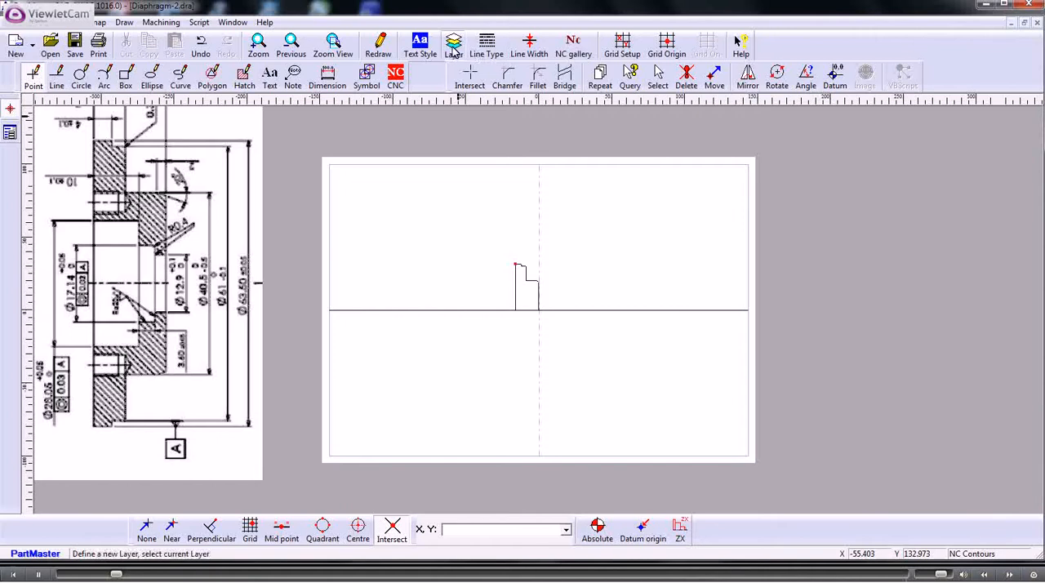
{"action": "left_click", "coordinate": [453, 45]}
{"action": "left_click", "coordinate": [339, 236]}
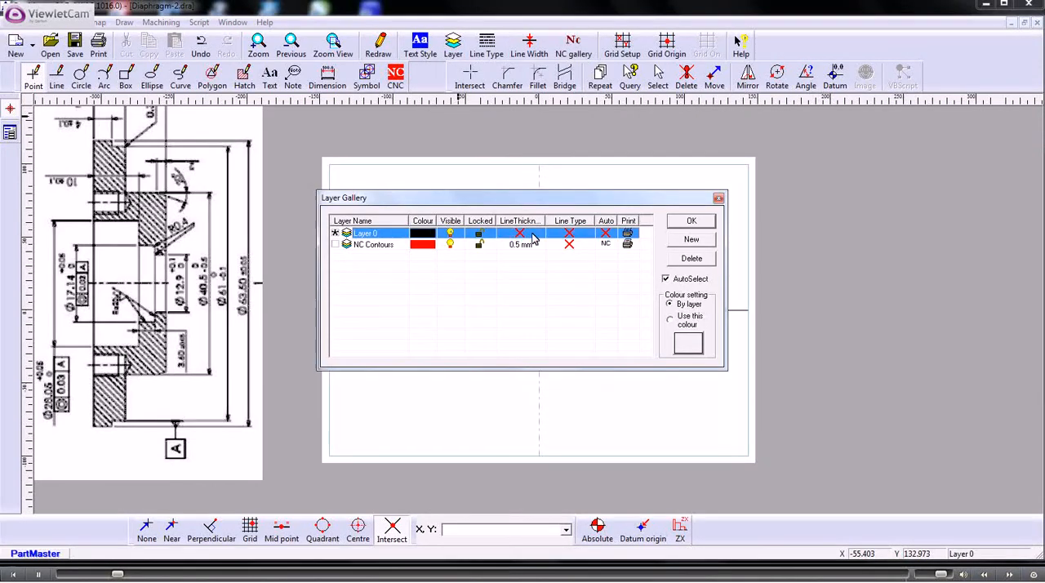
{"action": "left_click", "coordinate": [692, 222]}
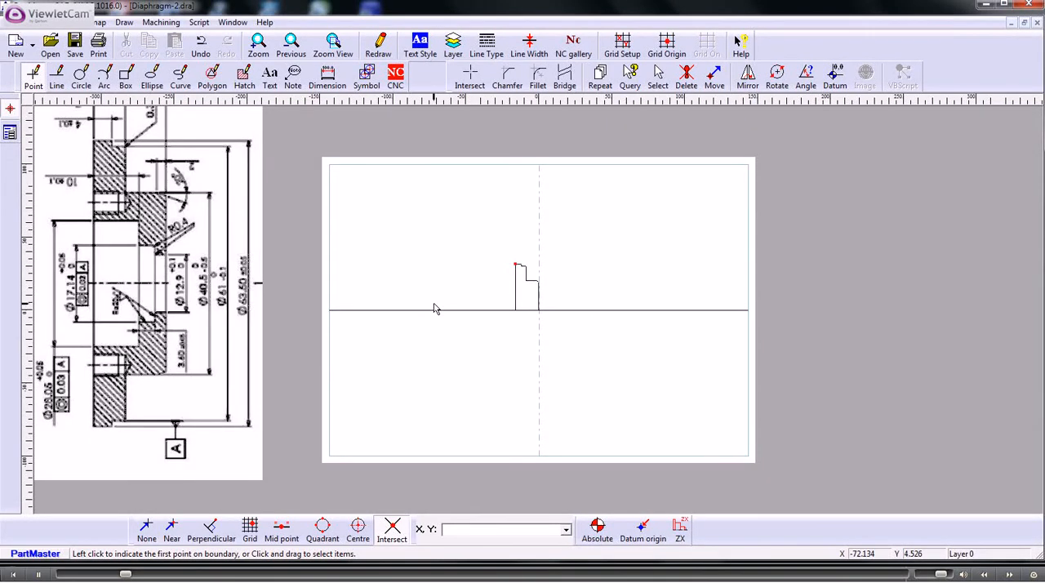
- Draw a parallel line 10 mm to the right of the profile's left vertical edge
{"action": "left_click", "coordinate": [56, 77]}
{"action": "left_click", "coordinate": [10, 202]}
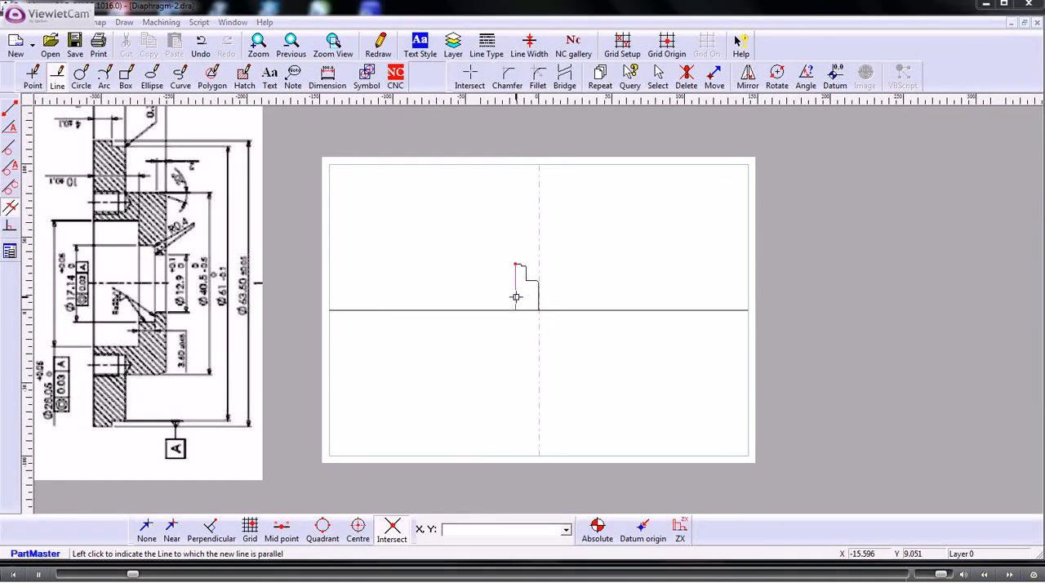
{"action": "left_click", "coordinate": [515, 296]}
{"action": "type", "text": "10"}
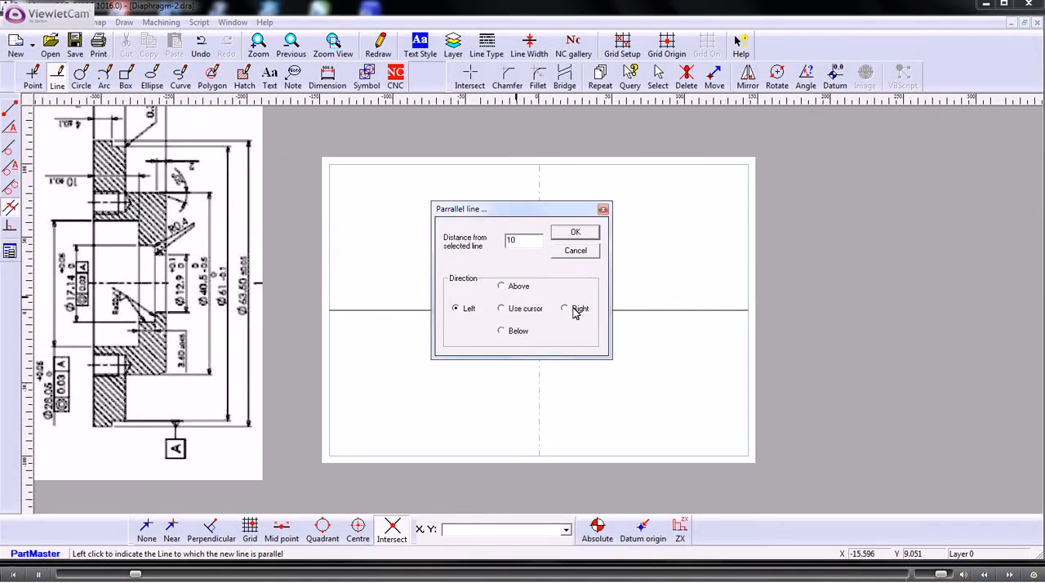
{"action": "left_click", "coordinate": [573, 310]}
{"action": "left_click", "coordinate": [571, 237]}
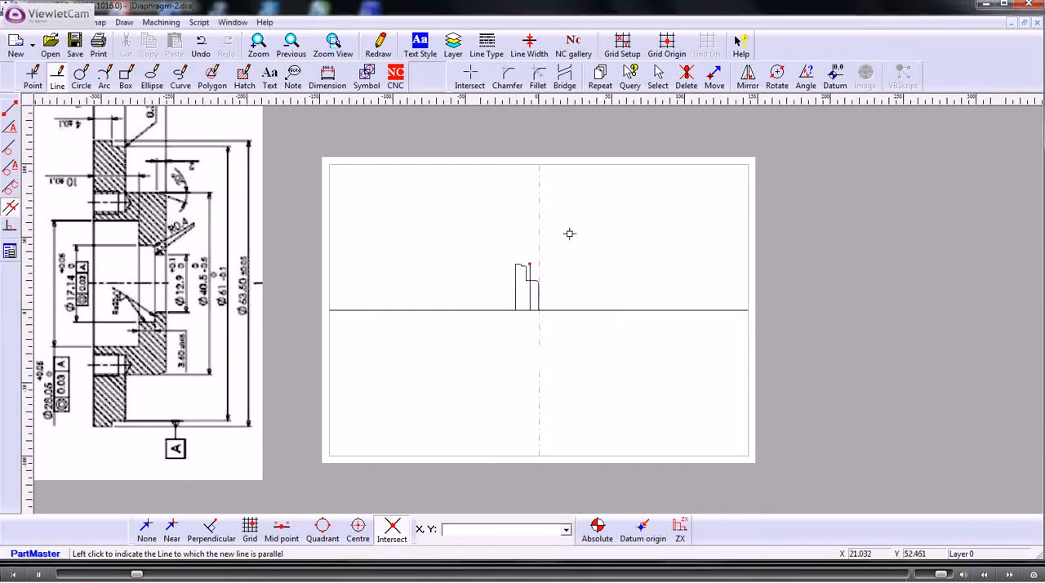
- Add another parallel line 3.6 mm to the right of the new vertical line
{"action": "left_click", "coordinate": [530, 299]}
{"action": "type", "text": "3.6"}
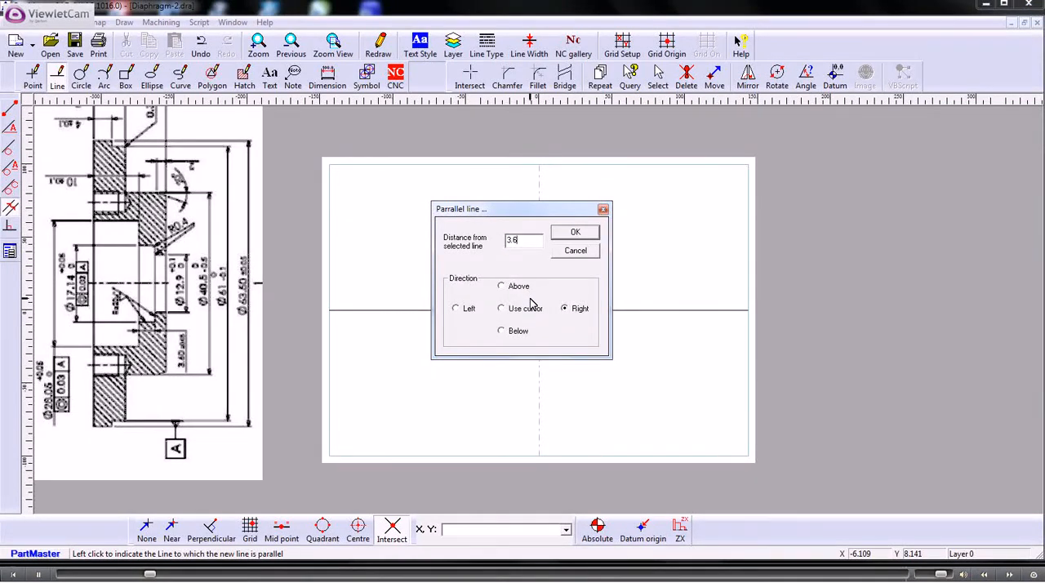
{"action": "left_click", "coordinate": [575, 234]}
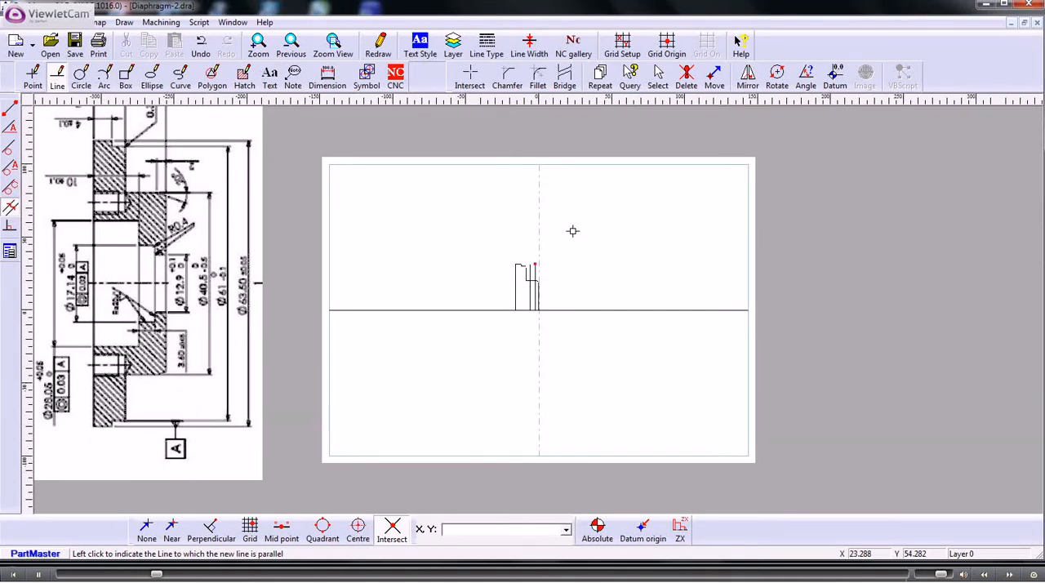
- Draw a line parallel to the horizontal centre line, 12.95/2 mm above it, for the smallest bore
{"action": "left_click", "coordinate": [554, 311]}
{"action": "type", "text": "12.95/2"}
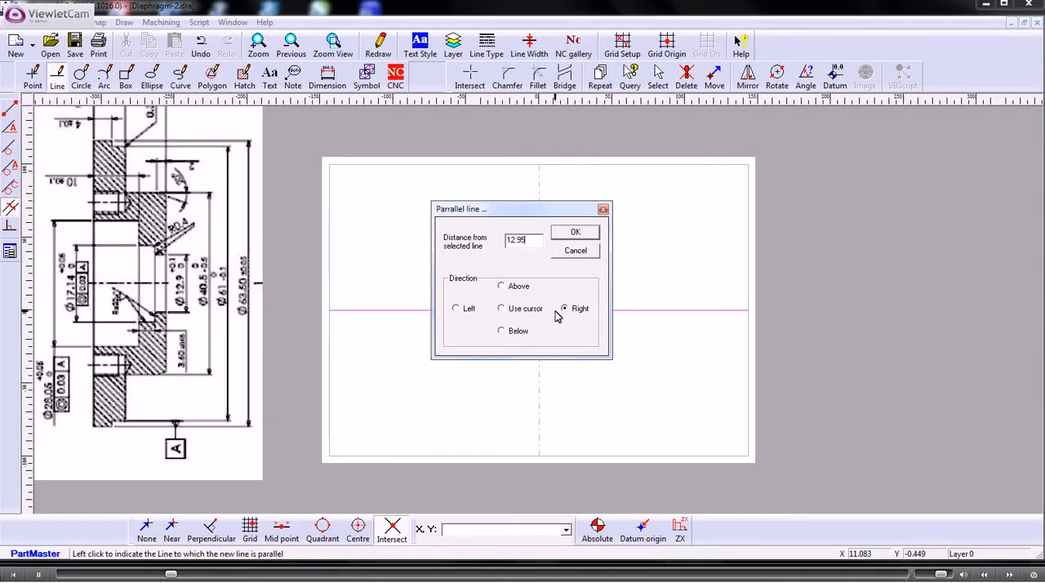
{"action": "left_click", "coordinate": [513, 289]}
{"action": "left_click", "coordinate": [568, 235]}
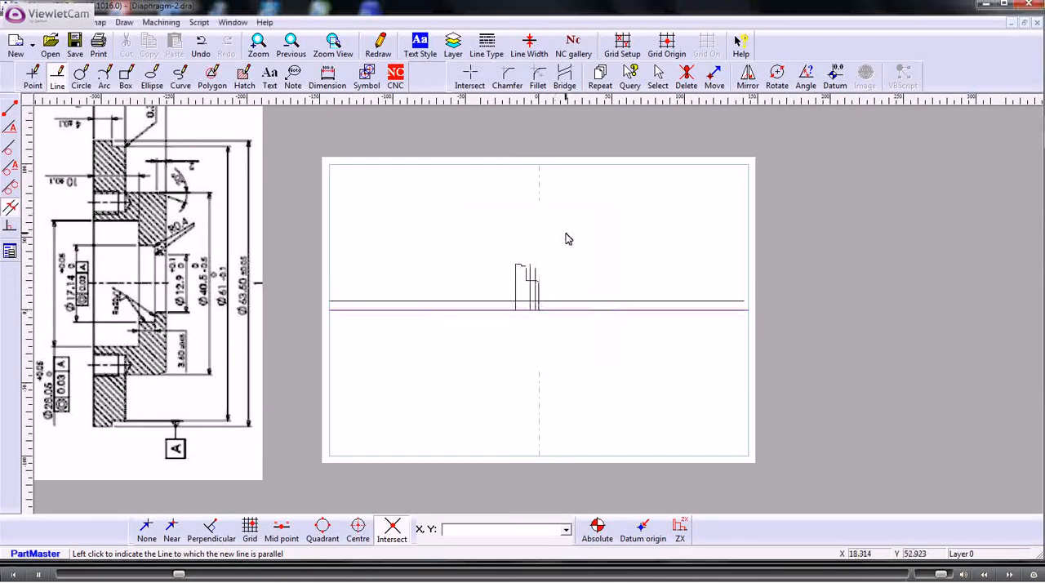
- Draw a line parallel to the horizontal centre line, 17.14/2 mm above it, for the middle bore
{"action": "left_click", "coordinate": [557, 309]}
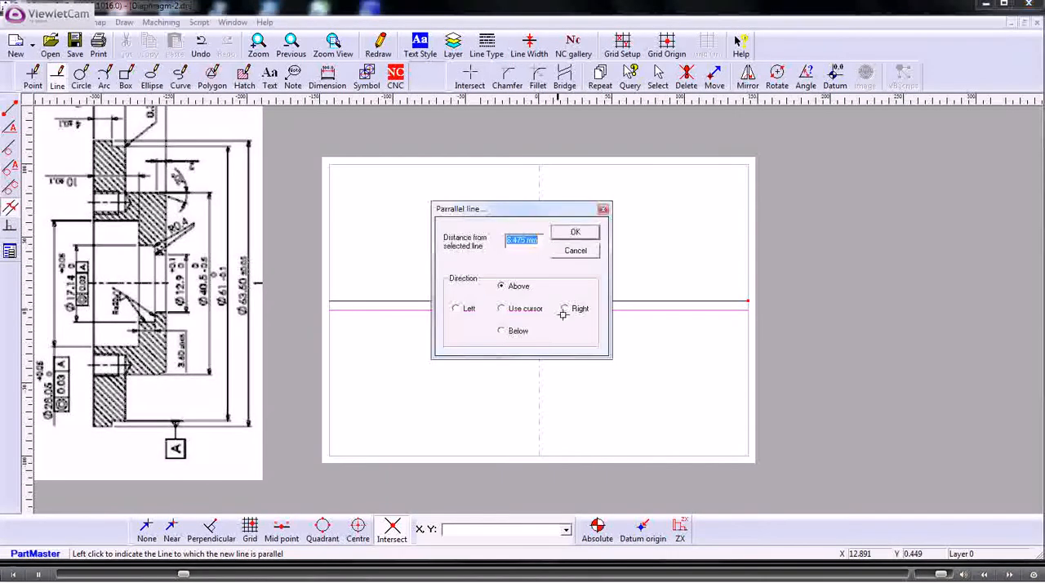
{"action": "type", "text": "17"}
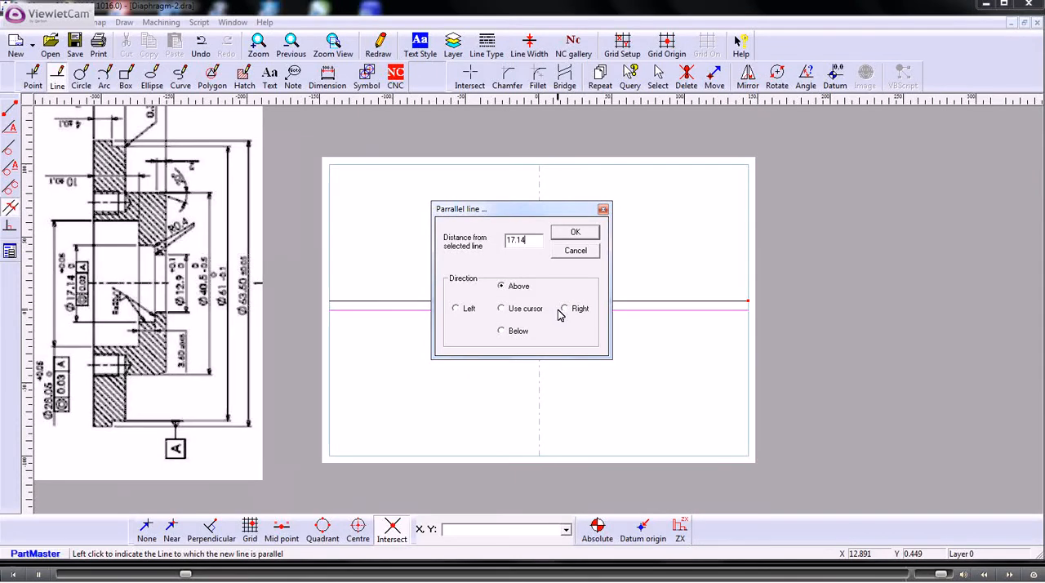
{"action": "type", "text": ".14"}
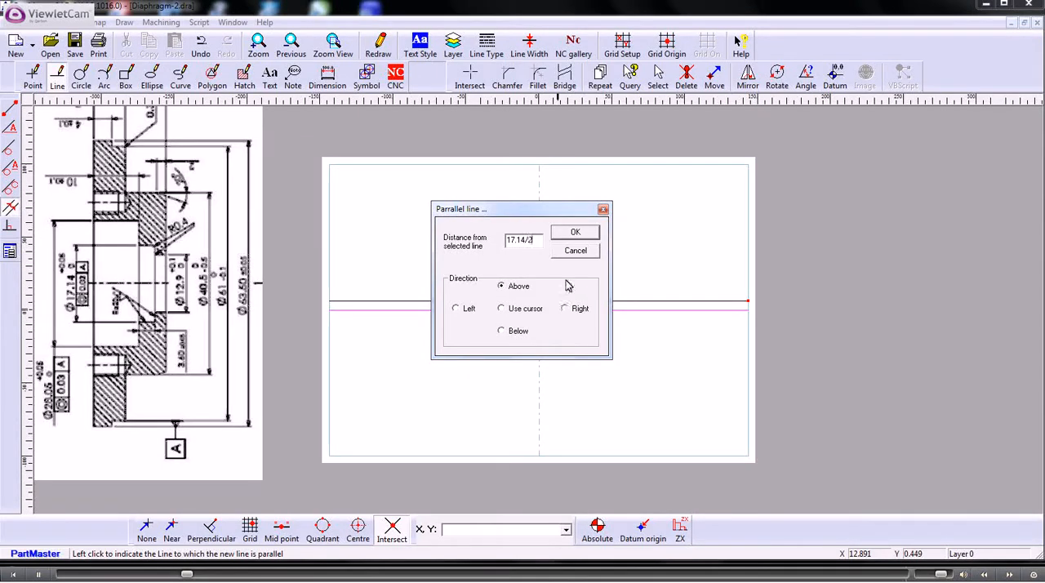
{"action": "left_click", "coordinate": [576, 232]}
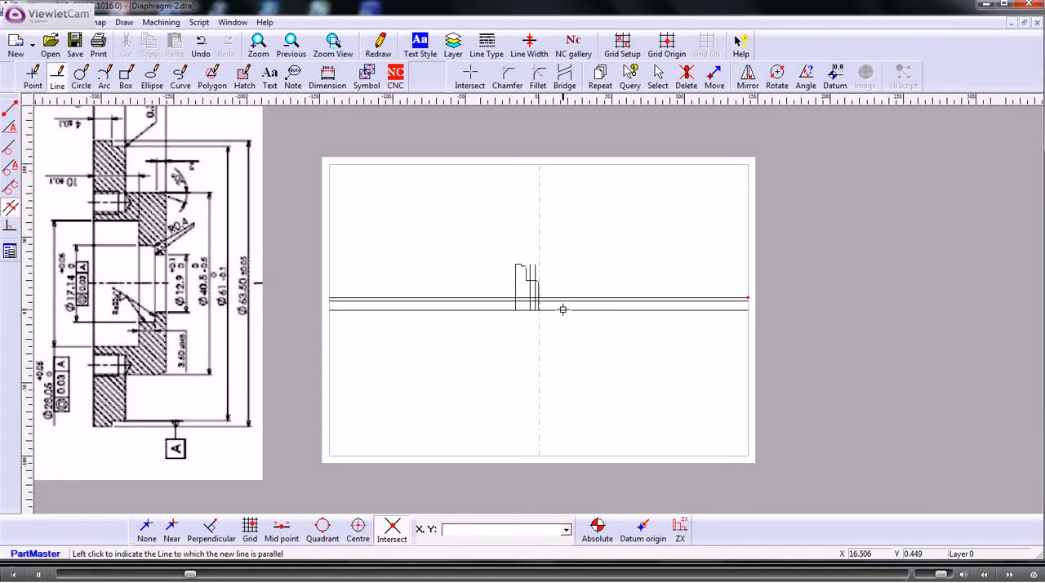
- Draw a line parallel to the horizontal centre line at half of 28.05 mm above it, for the largest bore
{"action": "left_click", "coordinate": [563, 310]}
{"action": "type", "text": "28"}
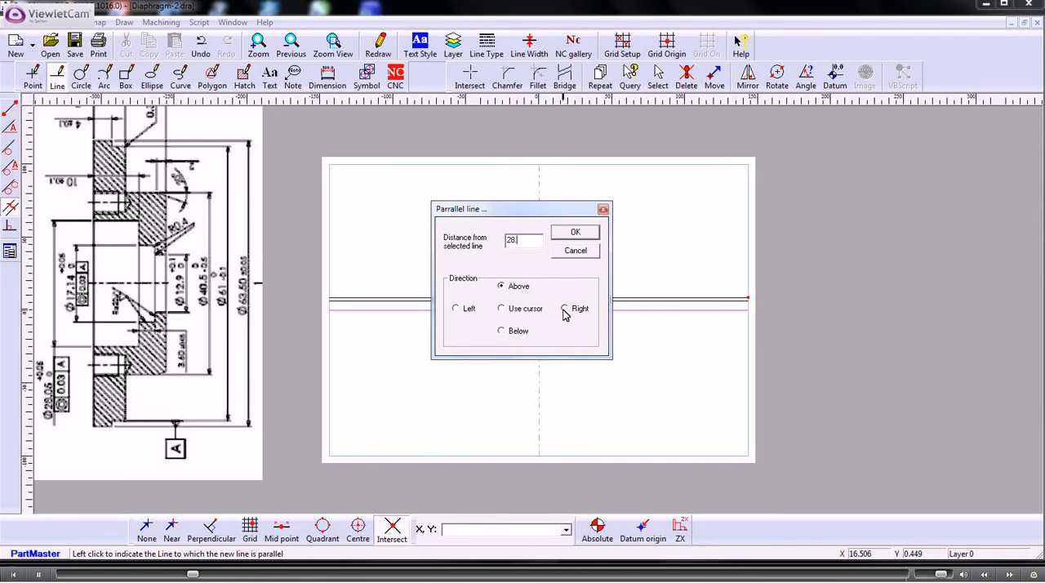
{"action": "type", "text": ".05/2"}
{"action": "left_click", "coordinate": [573, 233]}
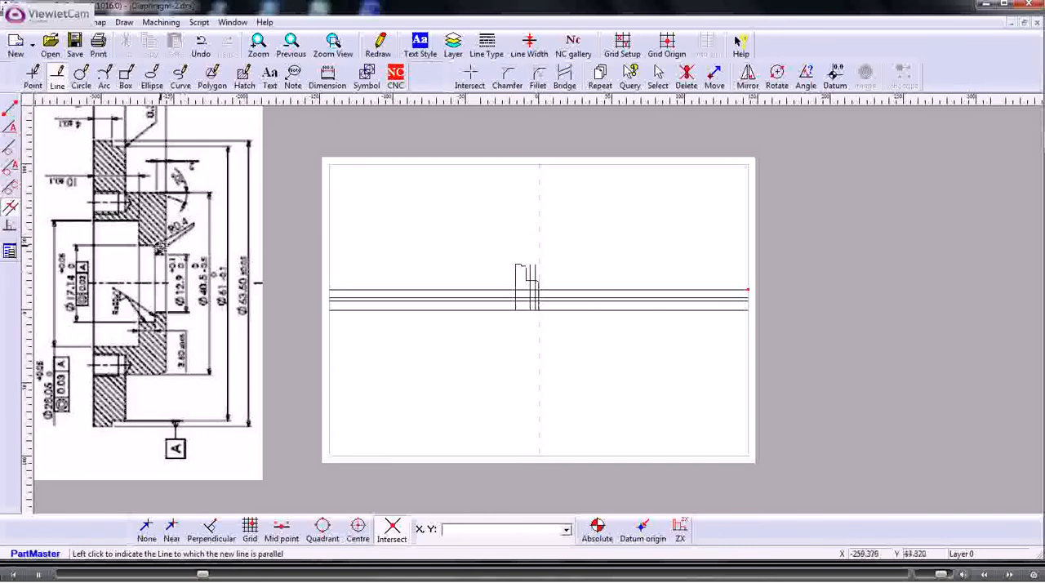
- Clip the left edge, the 28.05 bore line, the first shoulder line and the 17.14 bore line to their intersections, forming the stepped bore
{"action": "left_click", "coordinate": [257, 45]}
{"action": "left_click_drag", "start_coordinate": [497, 275], "coordinate": [558, 320]}
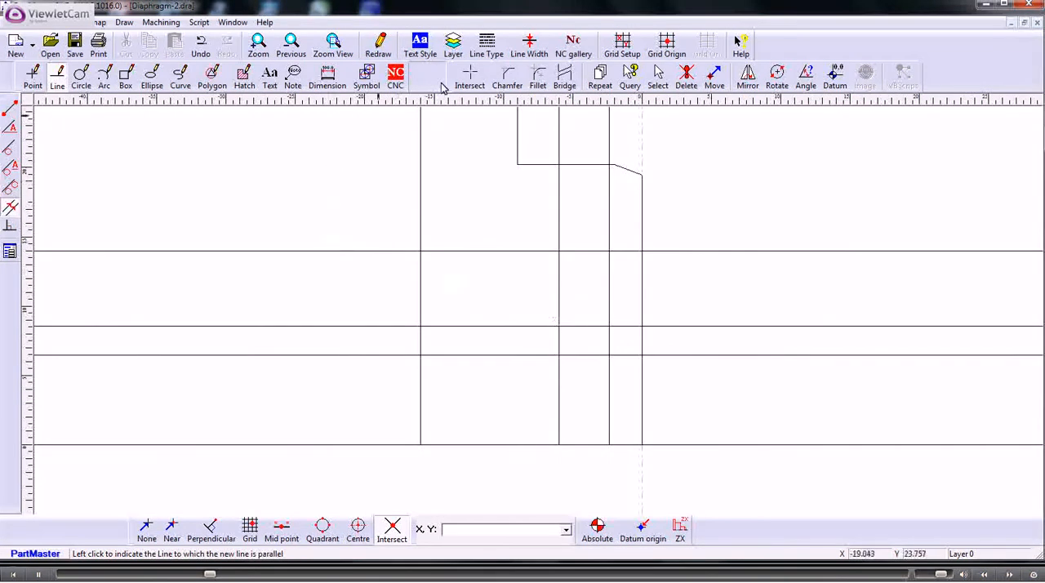
{"action": "left_click", "coordinate": [471, 79]}
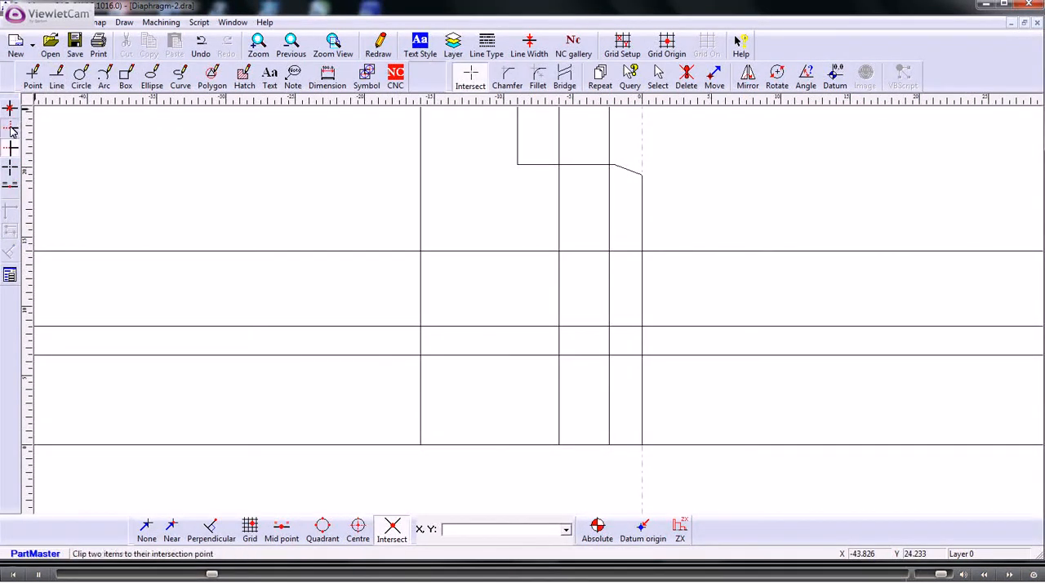
{"action": "left_click", "coordinate": [421, 217]}
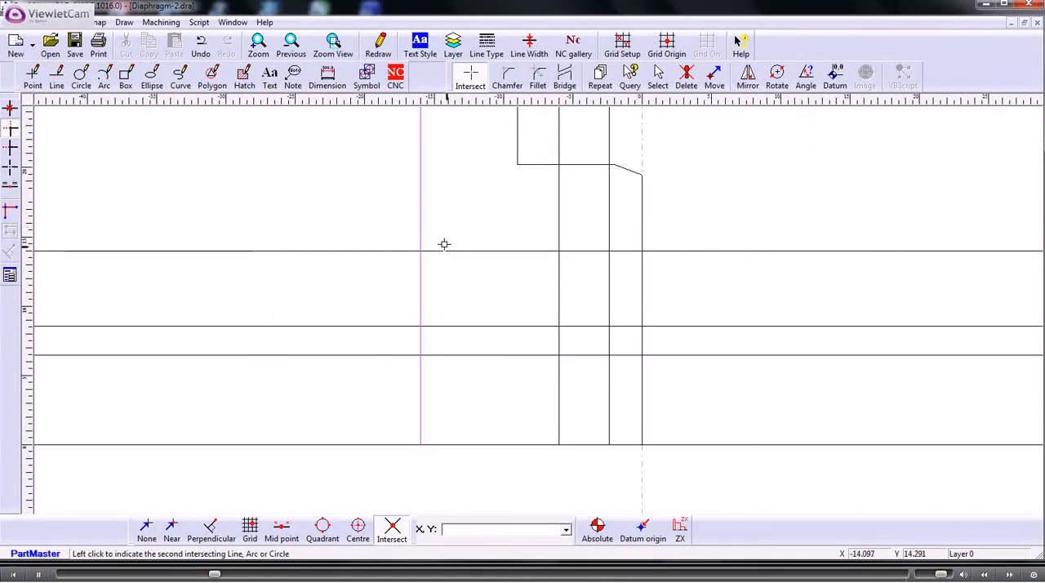
{"action": "left_click", "coordinate": [454, 249]}
{"action": "left_click", "coordinate": [530, 250]}
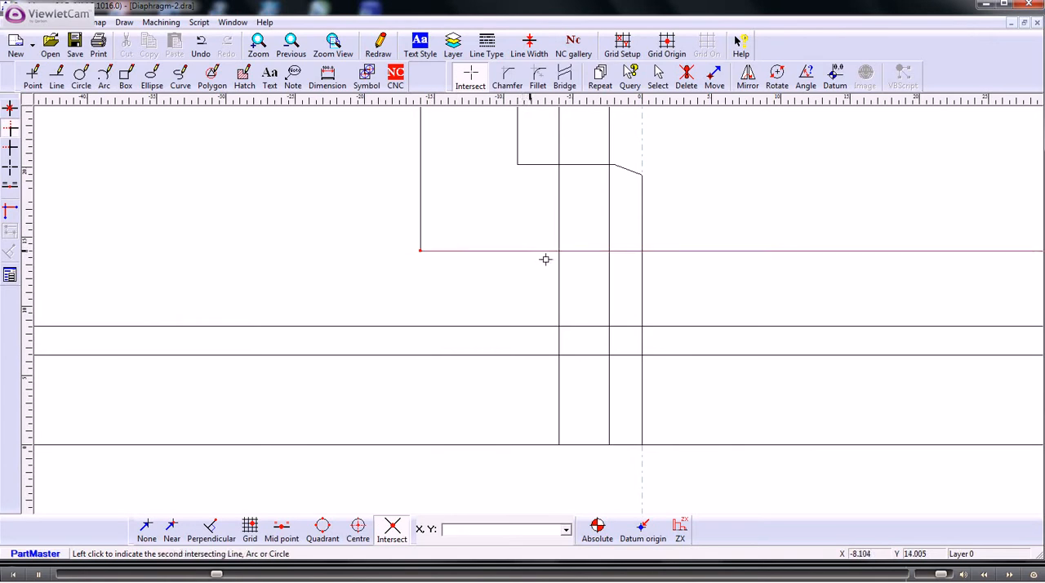
{"action": "left_click", "coordinate": [559, 269]}
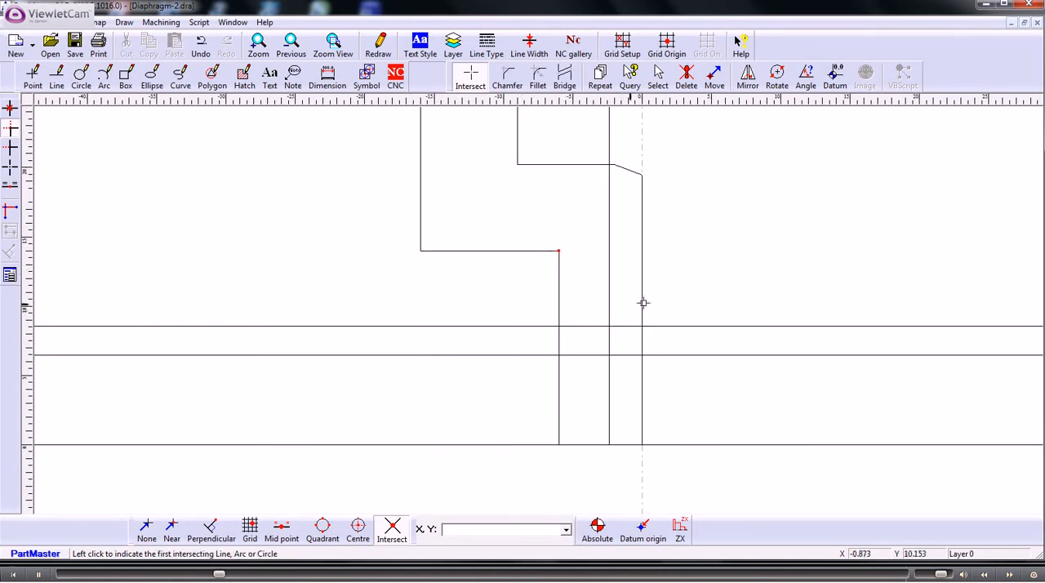
{"action": "left_click", "coordinate": [557, 303]}
{"action": "left_click", "coordinate": [577, 326]}
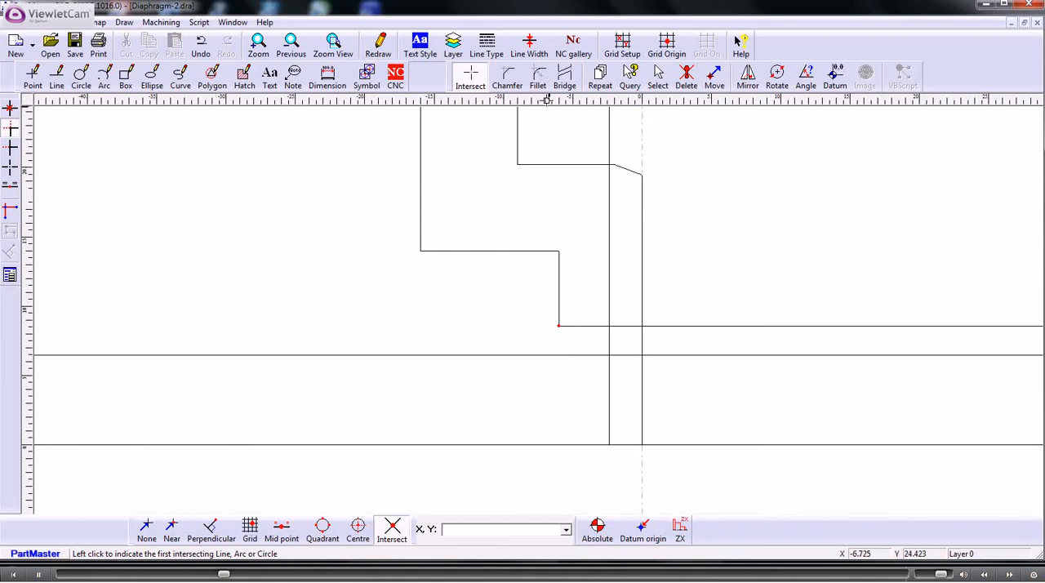
- Fillet and trim both corners where the second shoulder line meets the 17.14 and 12.95 bore lines
{"action": "left_click", "coordinate": [539, 79]}
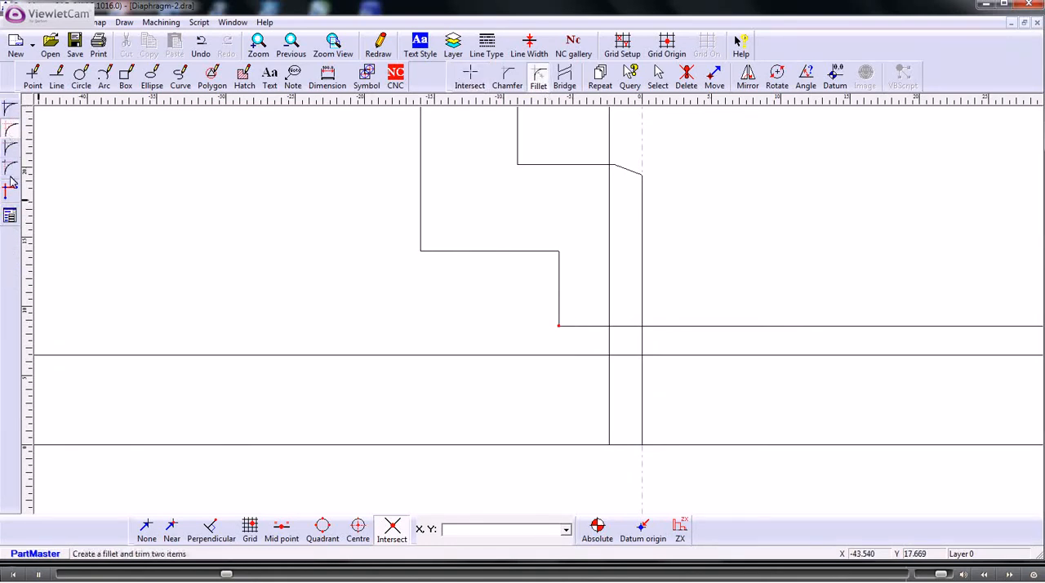
{"action": "left_click", "coordinate": [9, 215]}
{"action": "left_click", "coordinate": [605, 239]}
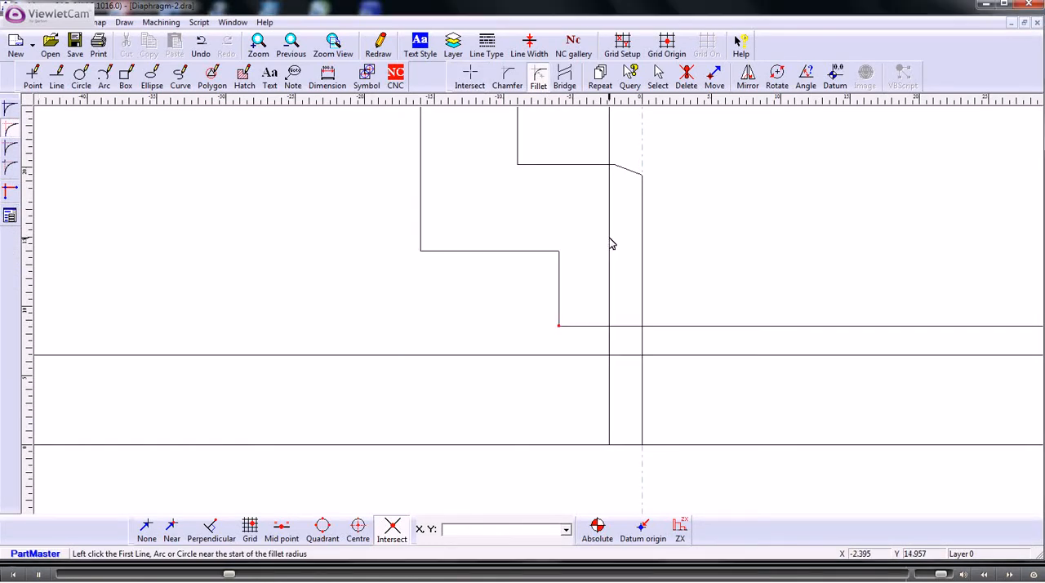
{"action": "left_click", "coordinate": [602, 331]}
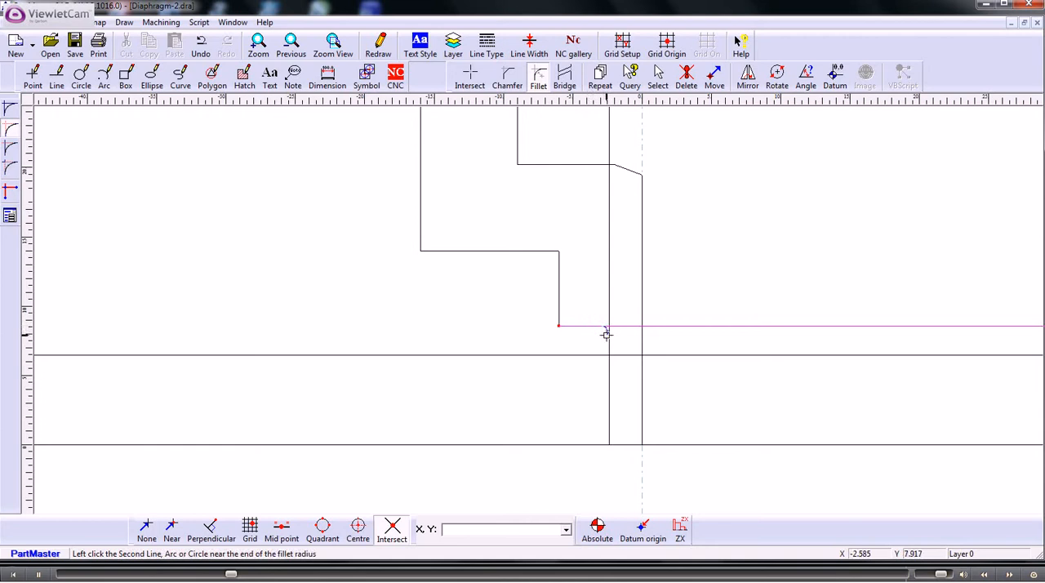
{"action": "left_click", "coordinate": [608, 336]}
{"action": "left_click", "coordinate": [609, 338]}
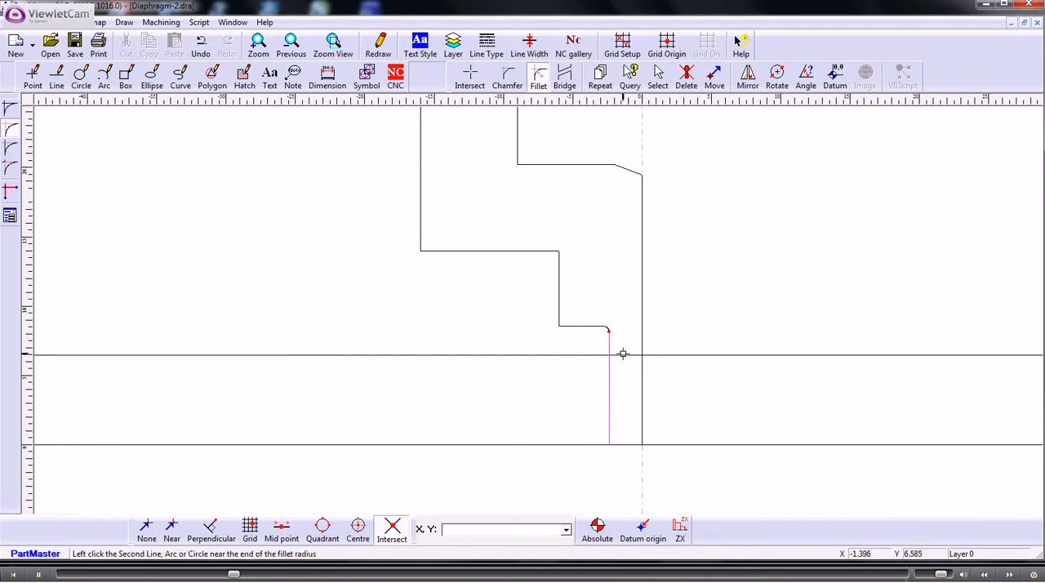
{"action": "left_click", "coordinate": [621, 353]}
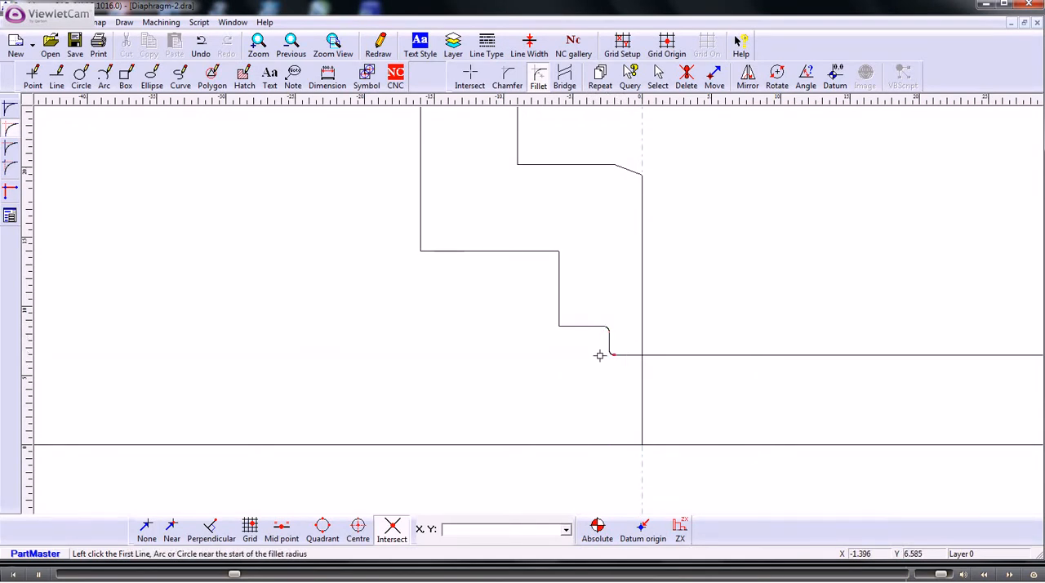
- Clip the right vertical face and the 12.95 bore line to their intersection to close the profile
{"action": "left_click", "coordinate": [467, 75]}
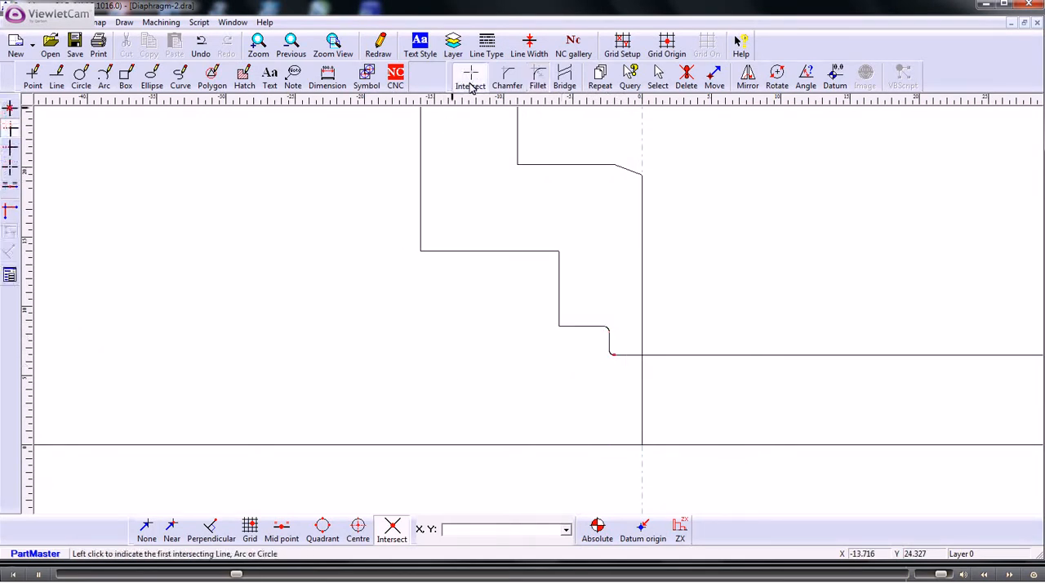
{"action": "left_click", "coordinate": [642, 338]}
{"action": "left_click", "coordinate": [631, 355]}
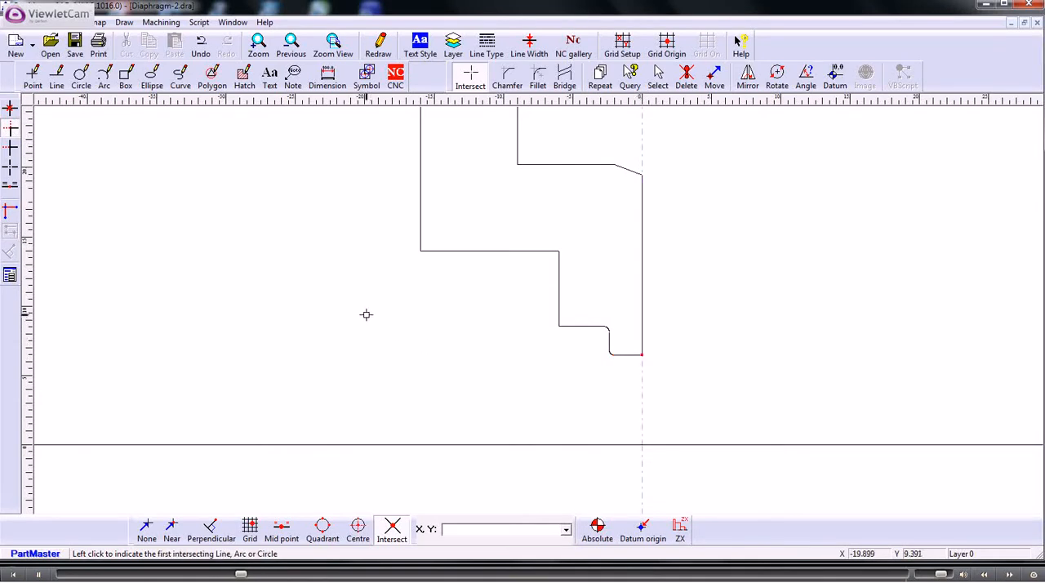
{"action": "scroll", "coordinate": [365, 311], "scroll_direction": "down", "scroll_amount": 3}
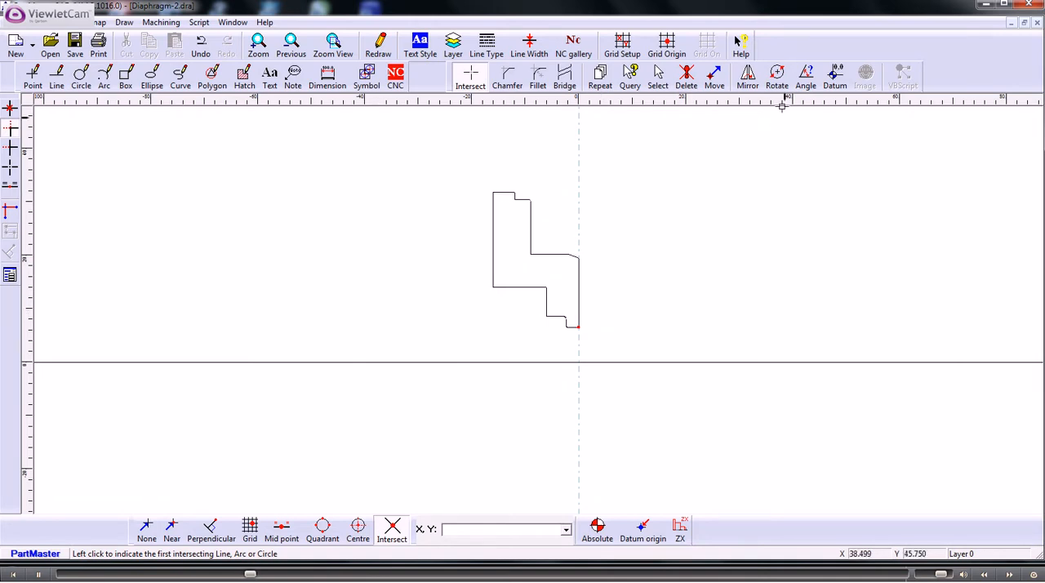
{"action": "right_click", "coordinate": [697, 187]}
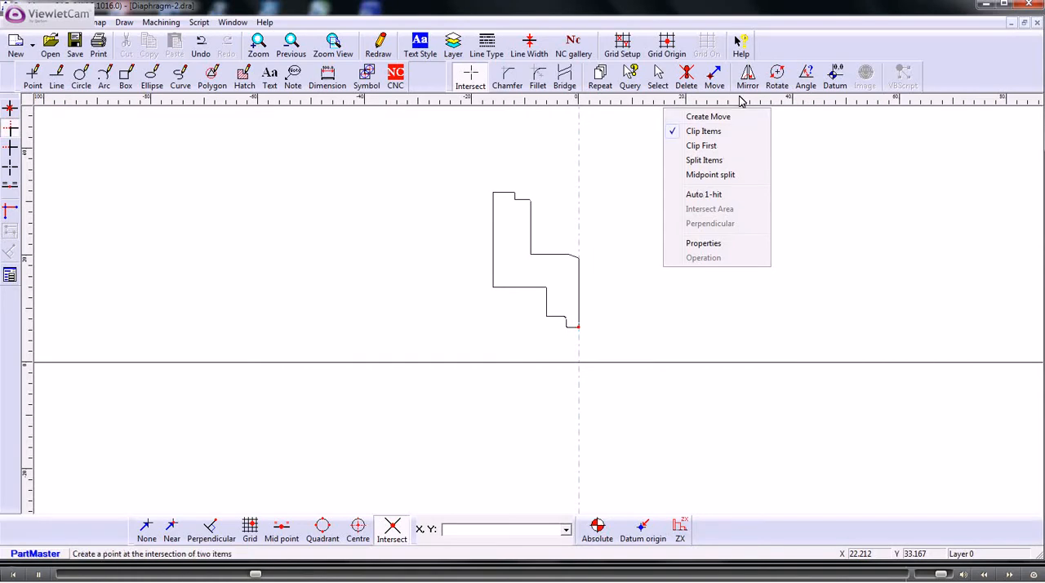
{"action": "left_click", "coordinate": [658, 78]}
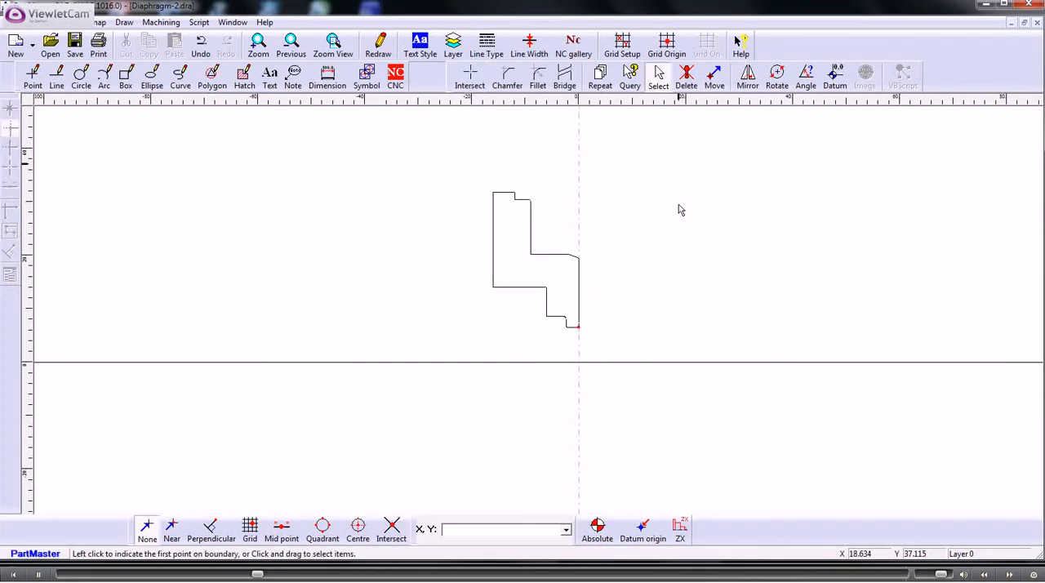
{"action": "right_click", "coordinate": [680, 216]}
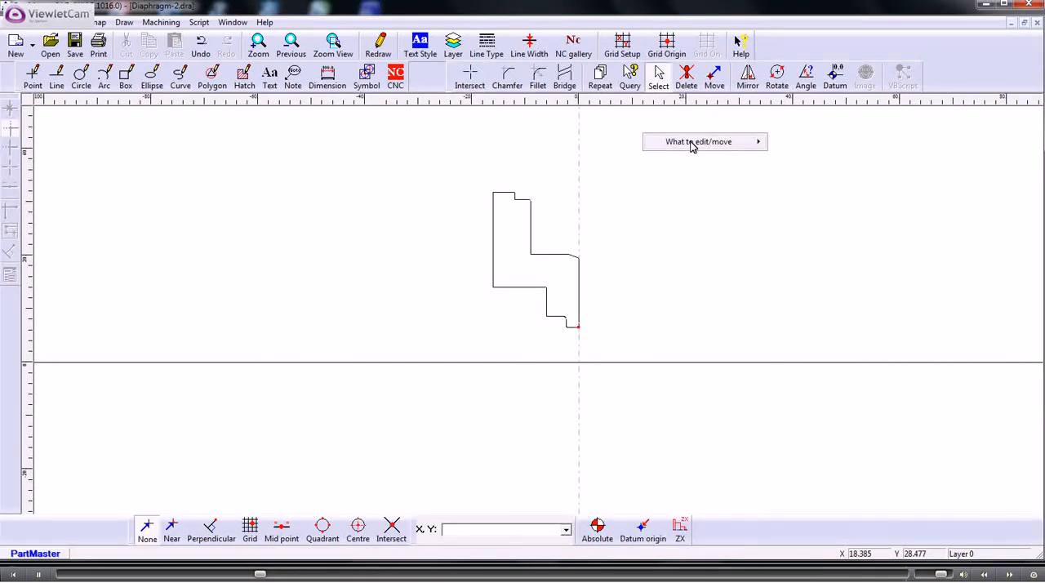
{"action": "mouse_move", "coordinate": [692, 145]}
{"action": "left_click", "coordinate": [788, 144]}
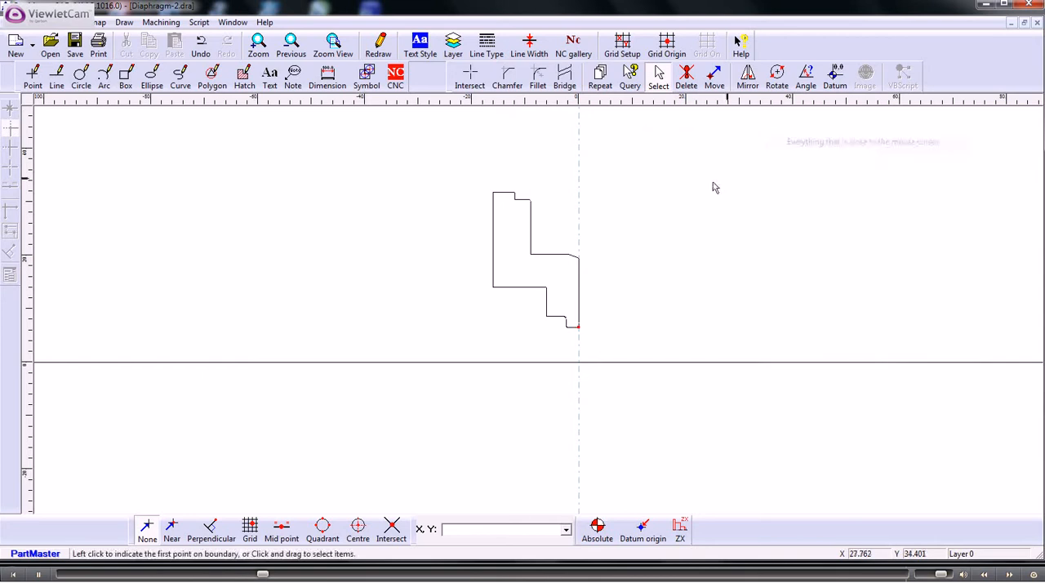
- Mirror the complete diaphragm profile horizontally about the vertical centre line through the origin
{"action": "left_click", "coordinate": [748, 75]}
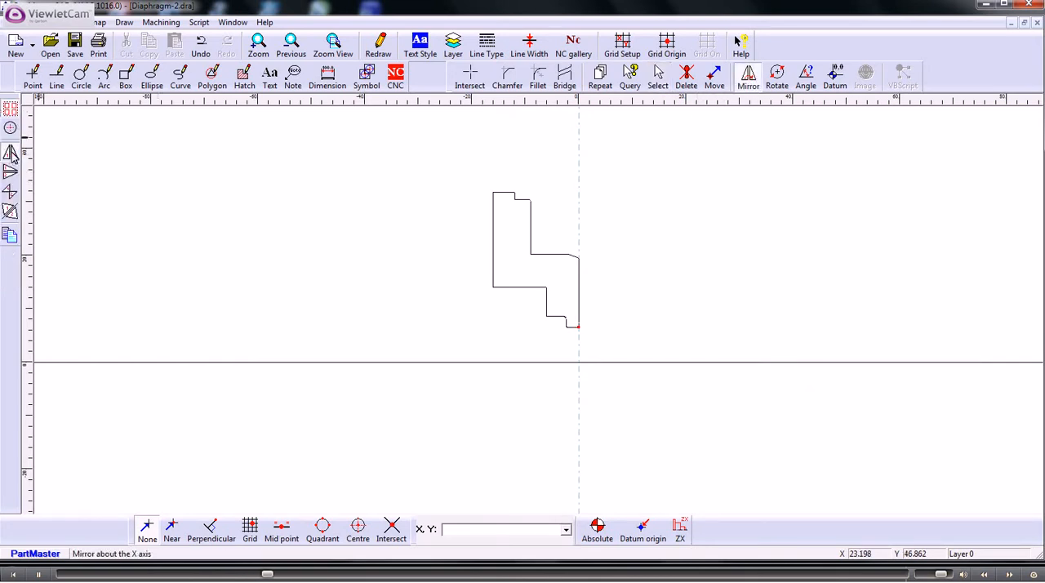
{"action": "left_click", "coordinate": [11, 155]}
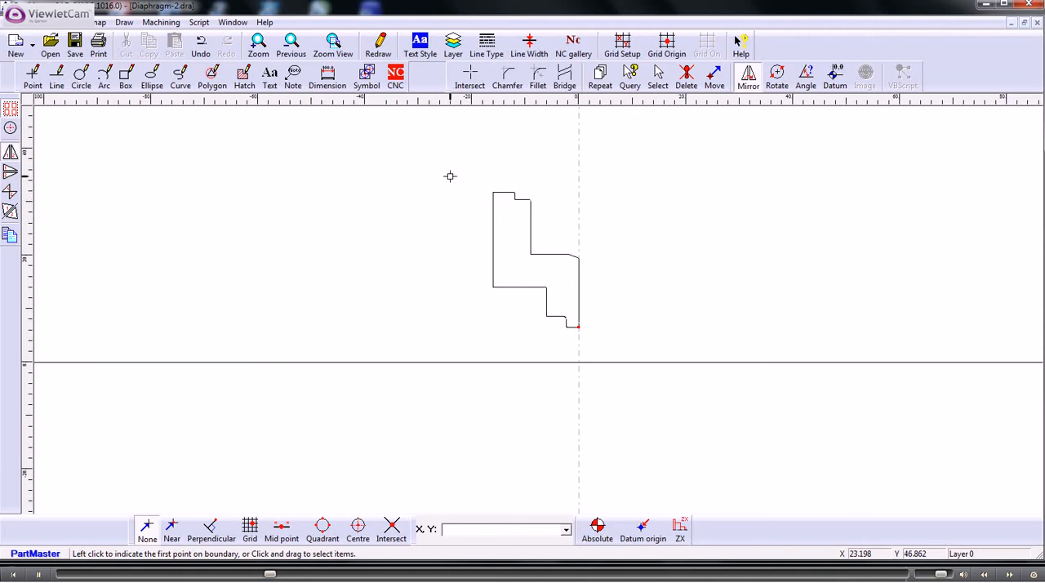
{"action": "left_click_drag", "start_coordinate": [450, 175], "coordinate": [624, 397]}
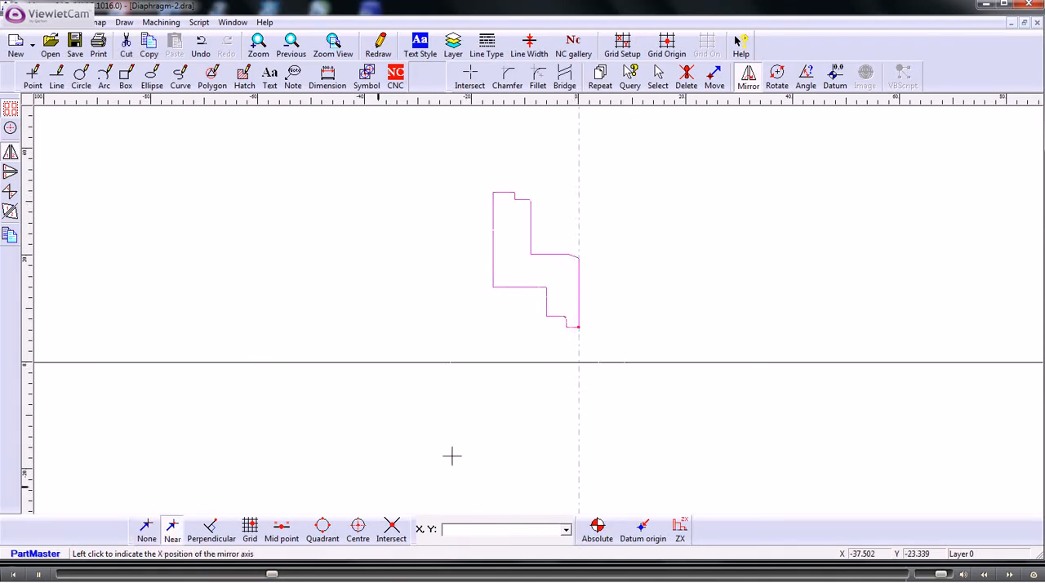
{"action": "left_click", "coordinate": [174, 530]}
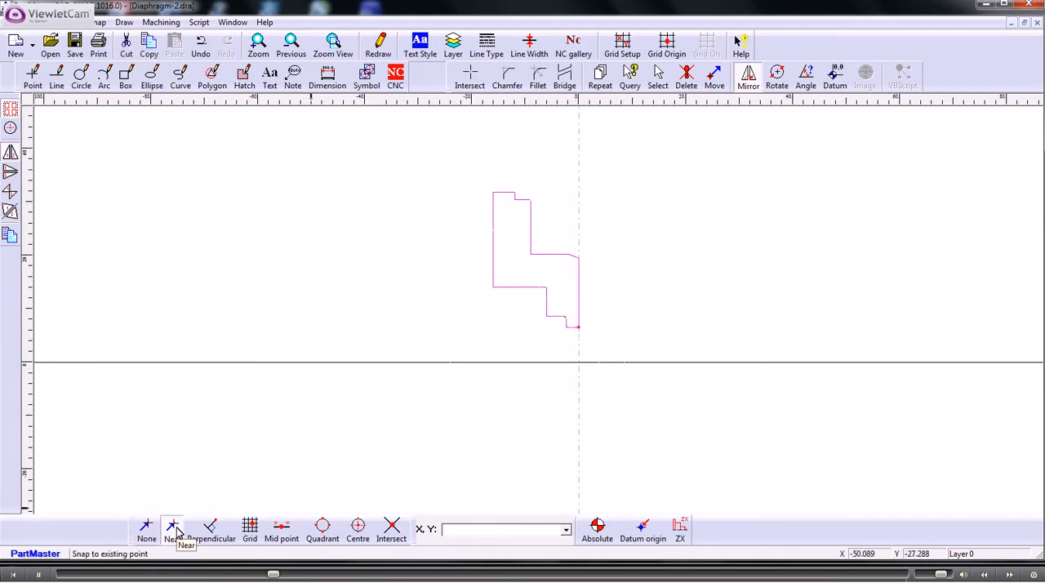
{"action": "left_click", "coordinate": [578, 364]}
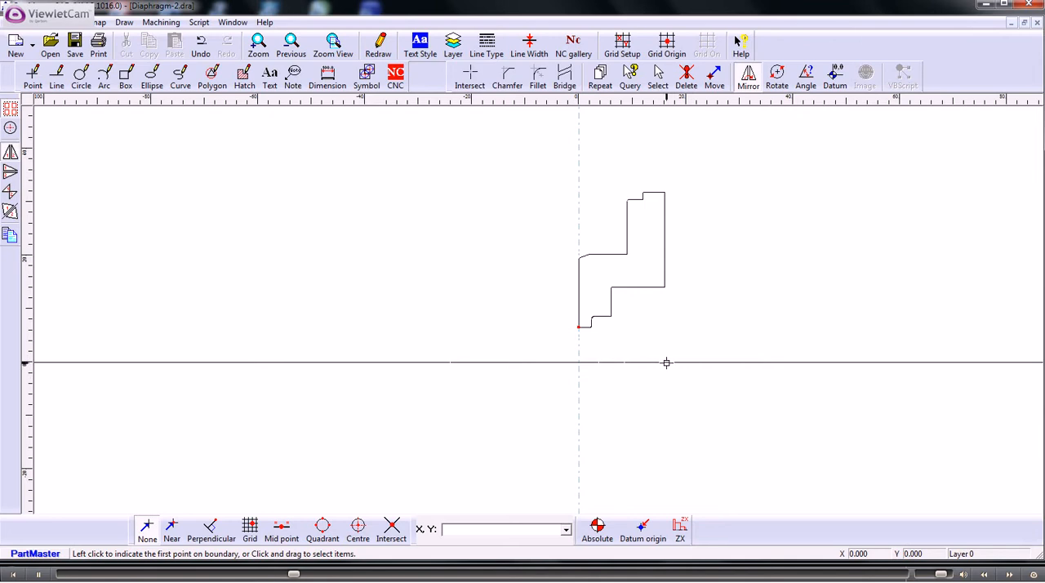
- Create a point where the extended outermost right vertical face of the mirrored profile intersects the horizontal centre line
{"action": "left_click", "coordinate": [469, 78]}
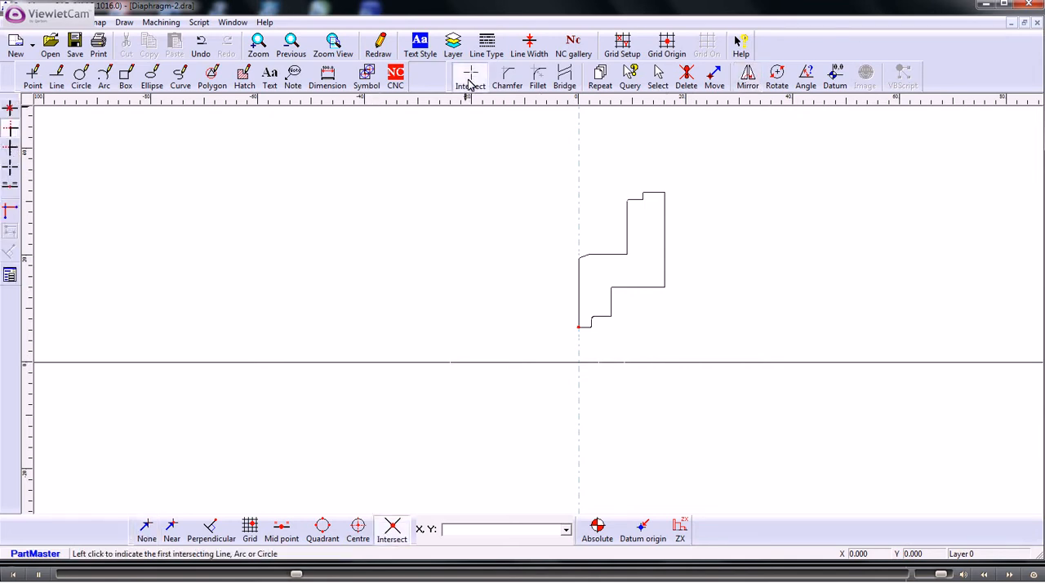
{"action": "left_click", "coordinate": [10, 108]}
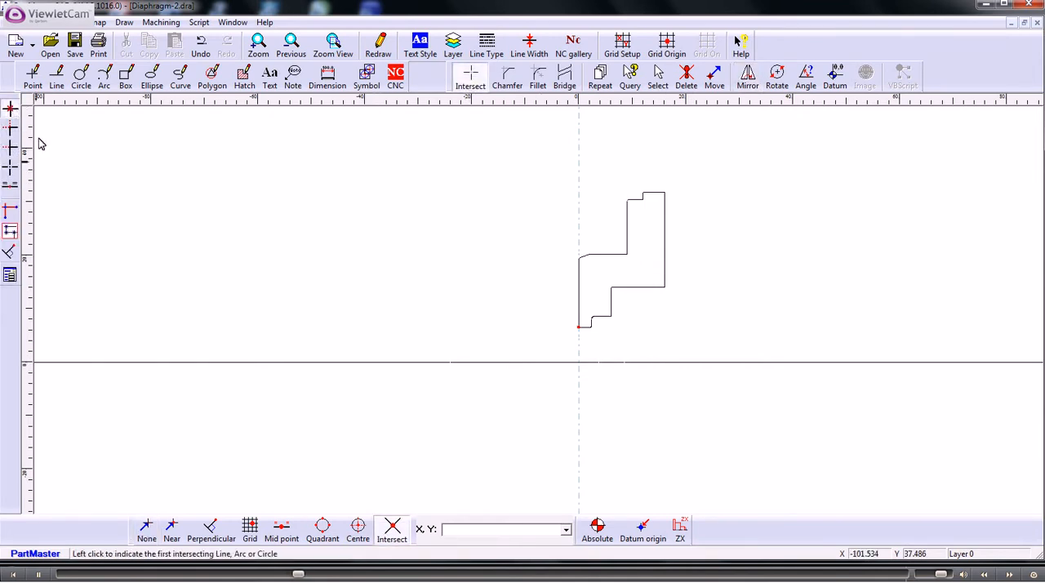
{"action": "left_click", "coordinate": [665, 256]}
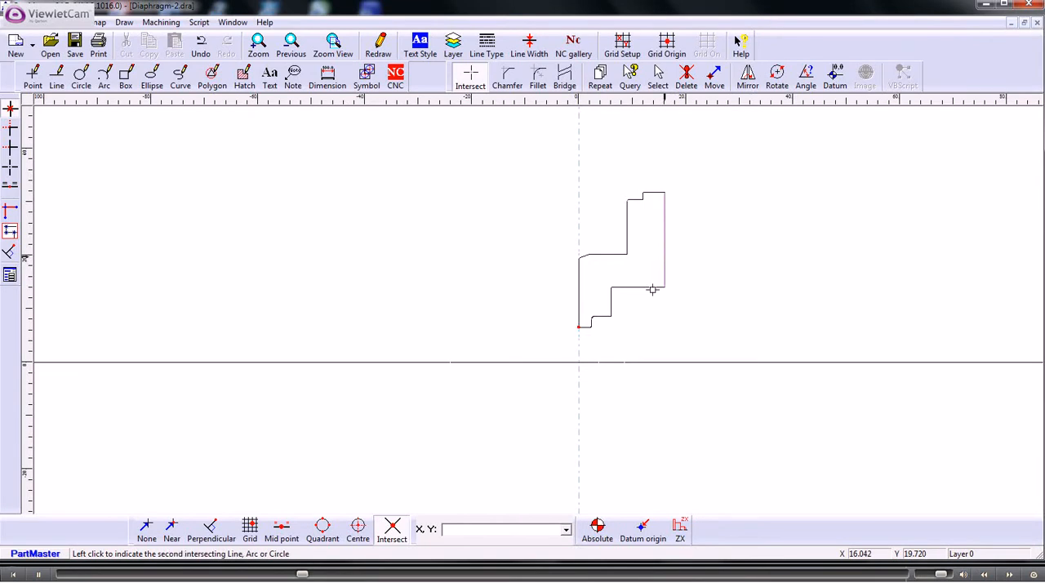
{"action": "left_click", "coordinate": [621, 362]}
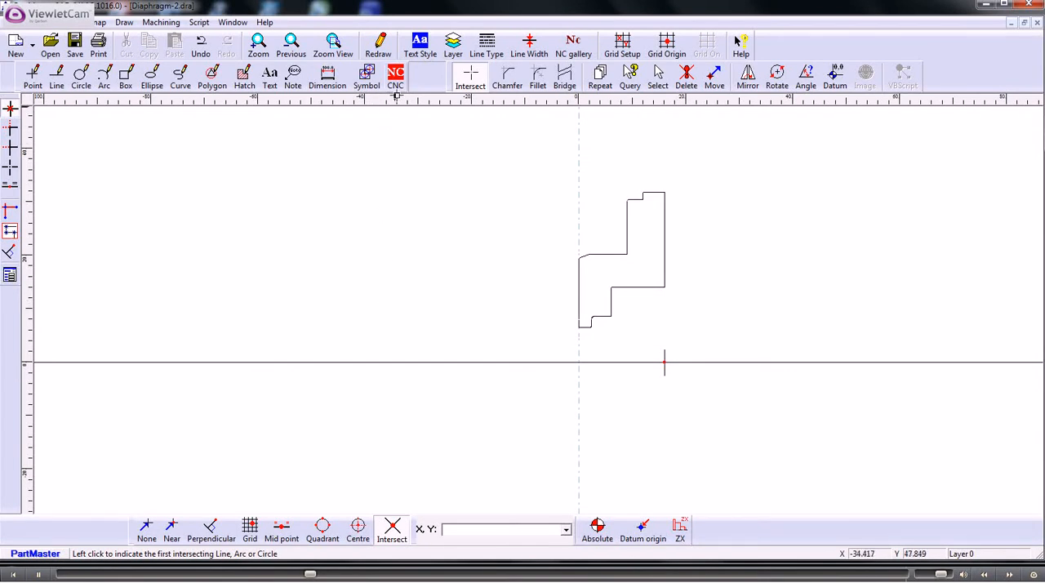
- Move the NC datum to the new intersection point on the horizontal centre line
{"action": "left_click", "coordinate": [395, 77]}
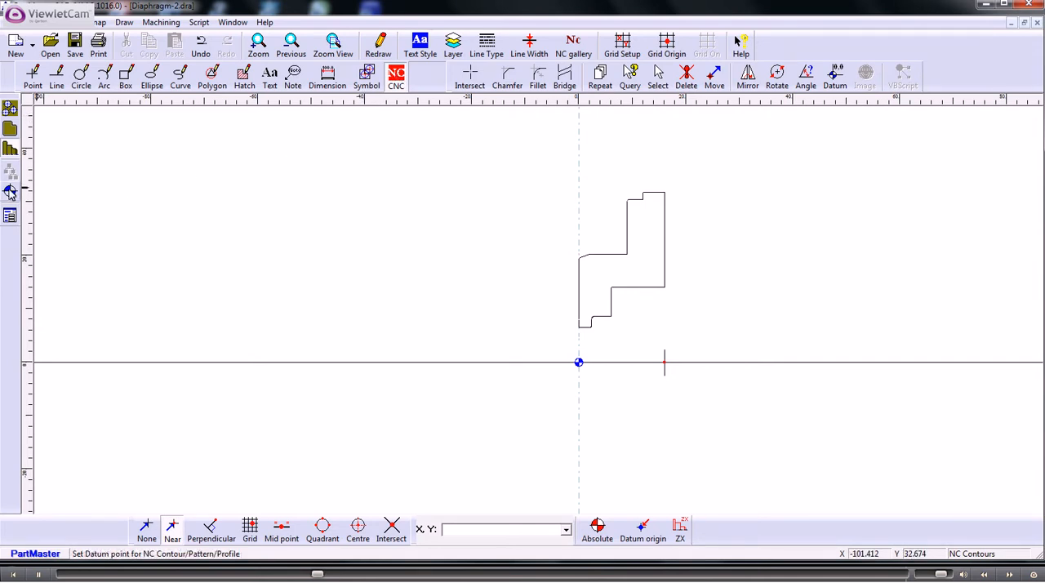
{"action": "left_click", "coordinate": [396, 76]}
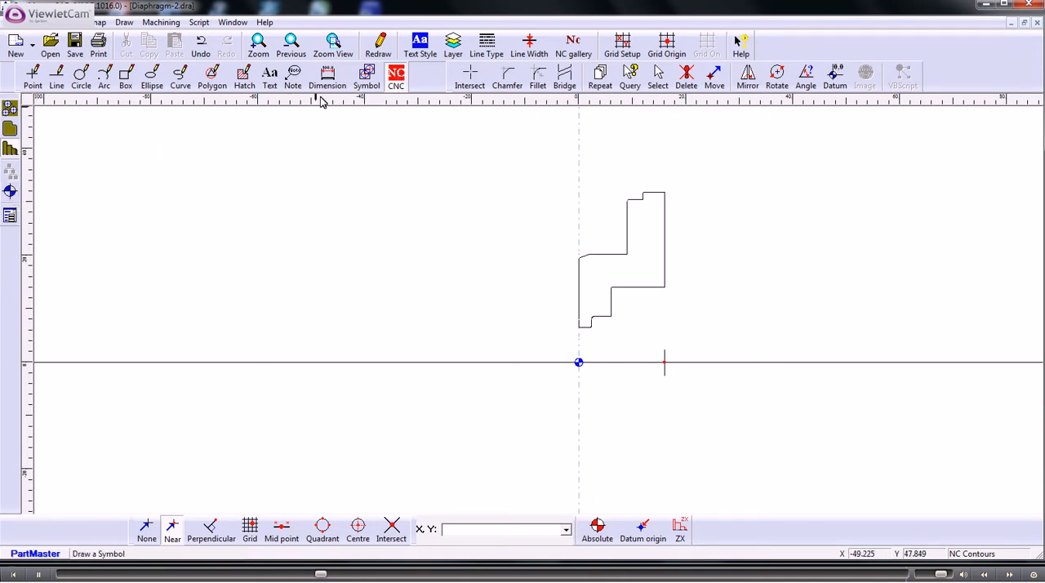
{"action": "left_click", "coordinate": [10, 193]}
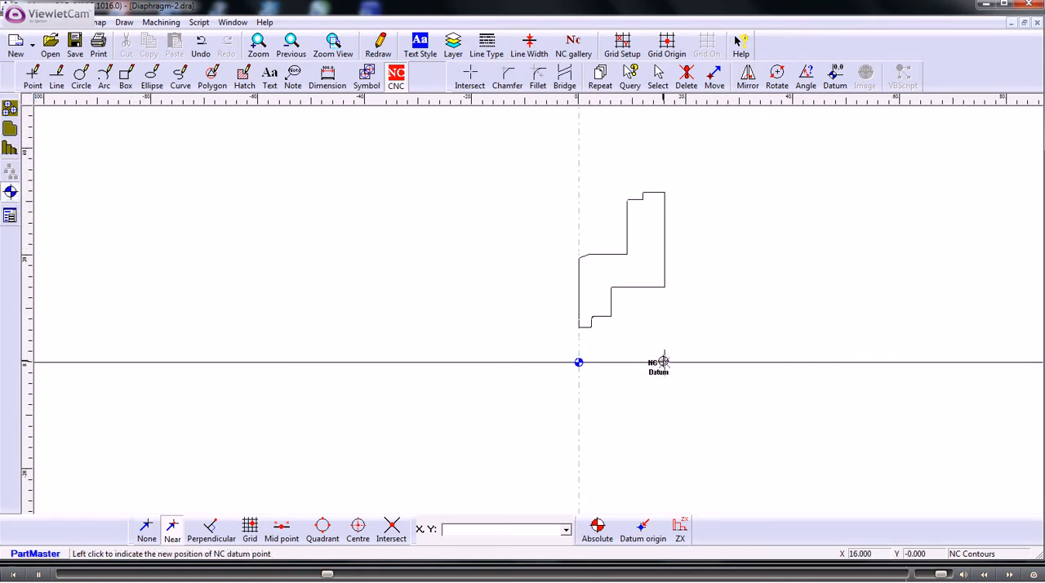
{"action": "left_click", "coordinate": [663, 362]}
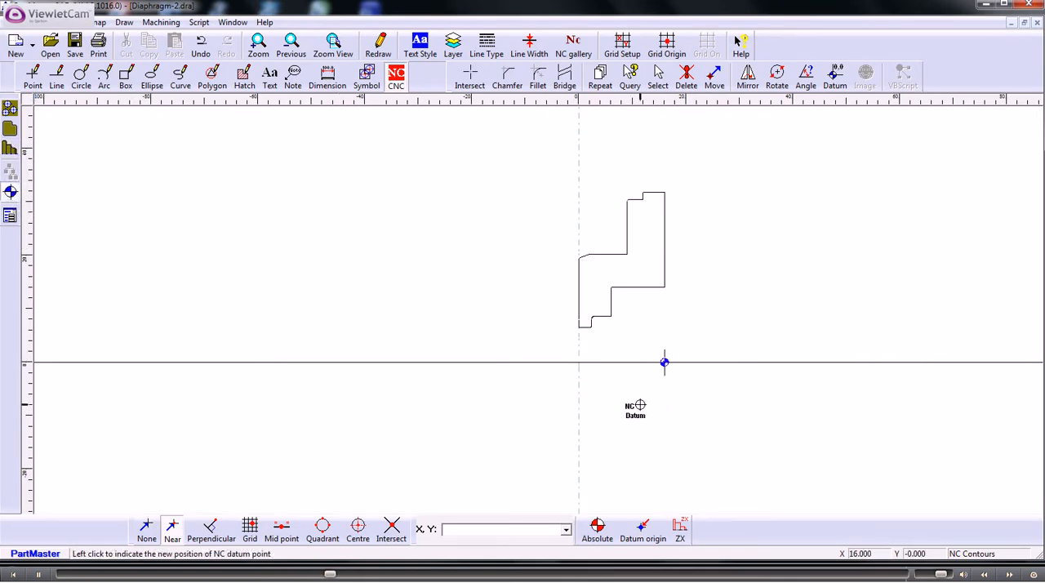
- Create a closed NC profile from the mirrored shape on the NC Contours layer, starting at the short smallest-bore edge
{"action": "left_click", "coordinate": [9, 147]}
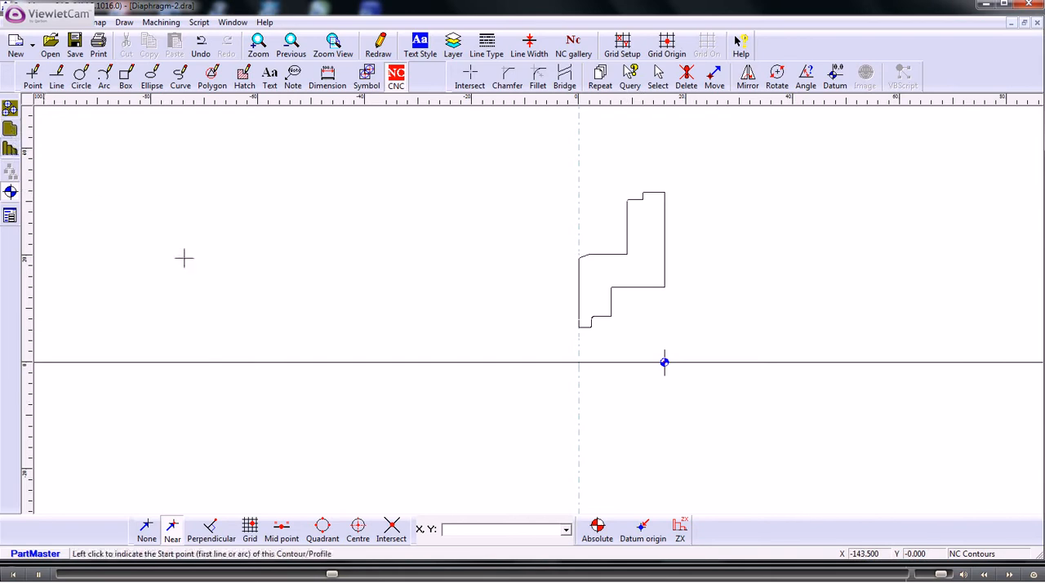
{"action": "left_click", "coordinate": [579, 327]}
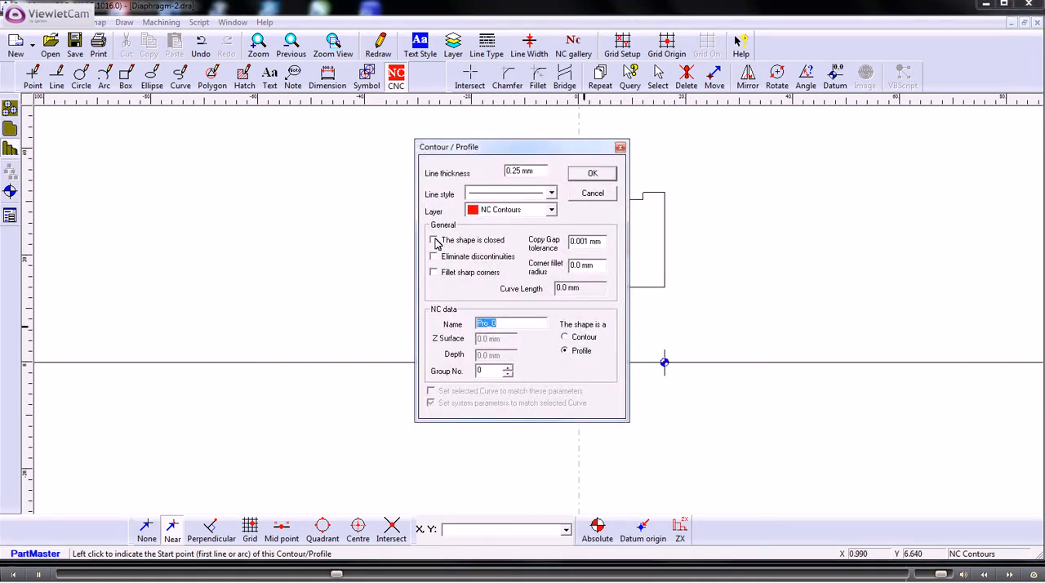
{"action": "left_click", "coordinate": [591, 174]}
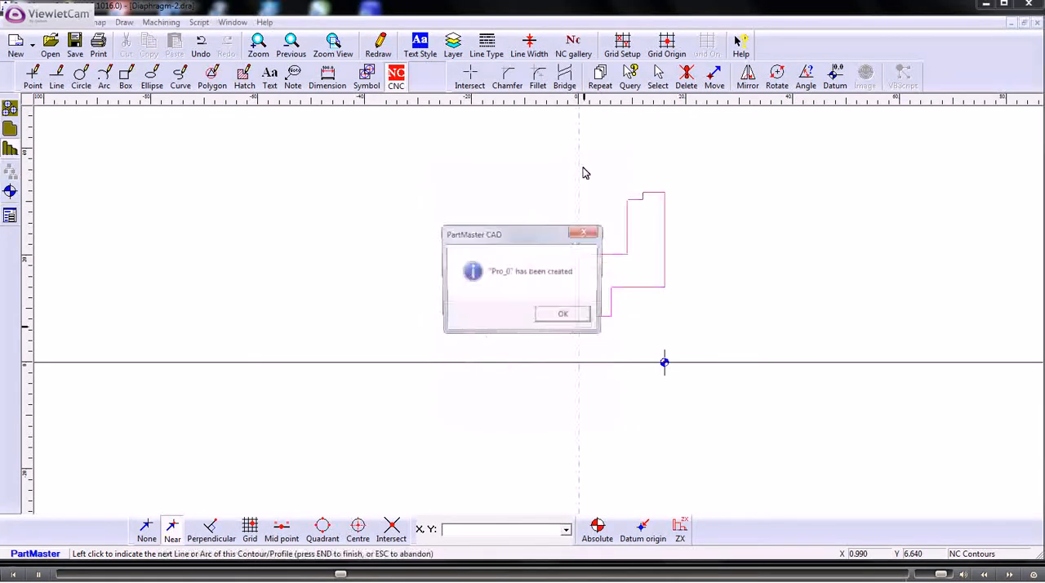
{"action": "left_click", "coordinate": [564, 316]}
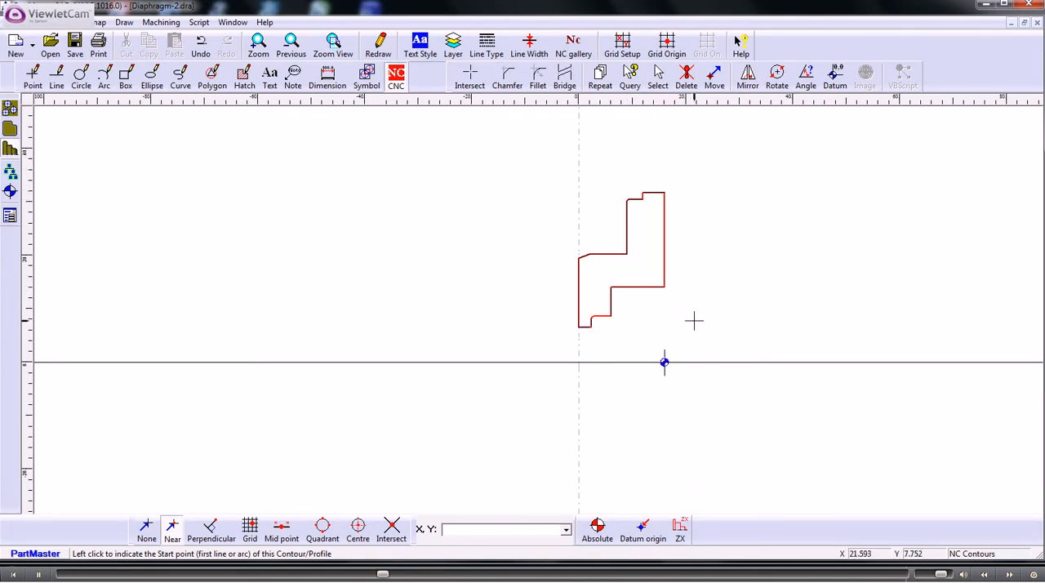
- Save the drawing under the new name Diaphragm-3.dra in the same folder
{"action": "left_click", "coordinate": [26, 27]}
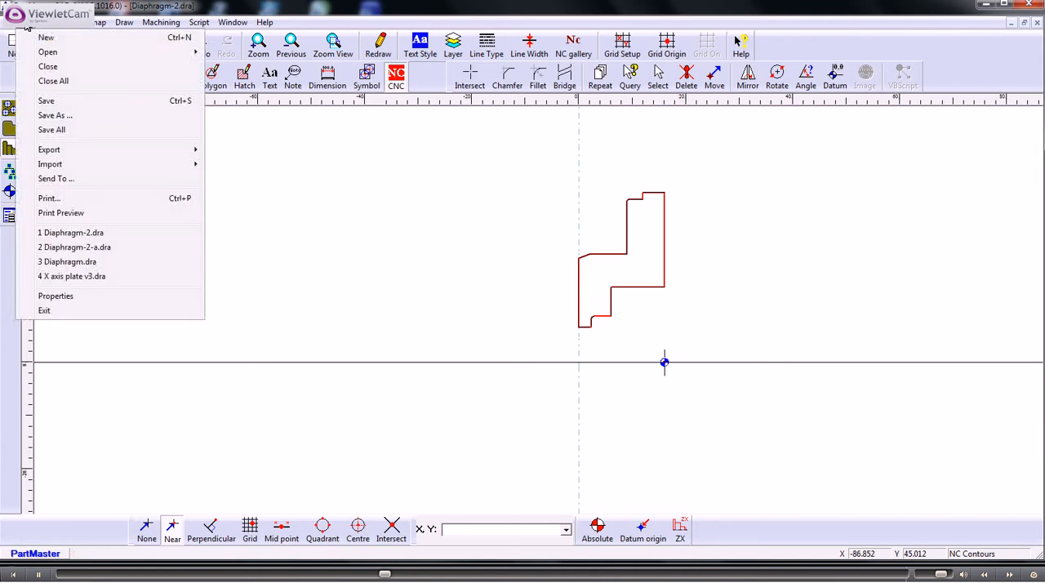
{"action": "left_click", "coordinate": [67, 117]}
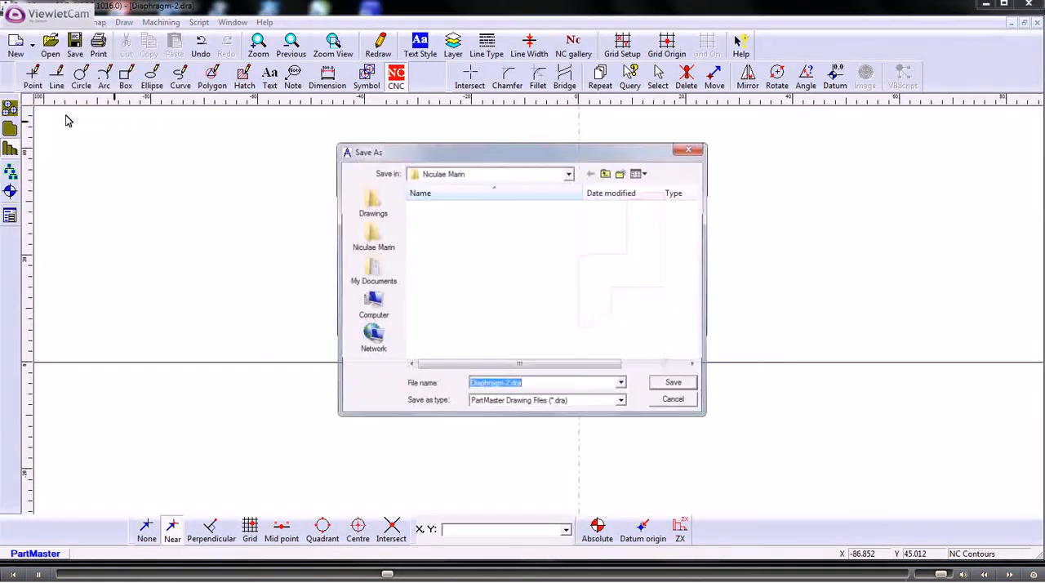
{"action": "left_click", "coordinate": [509, 386]}
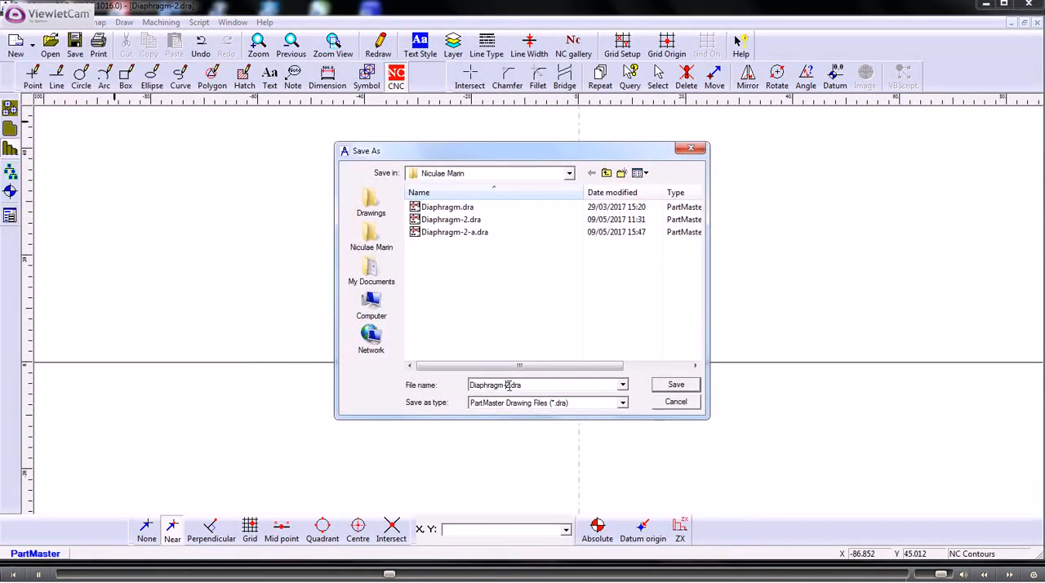
{"action": "type", "text": "3"}
{"action": "key", "text": "Delete"}
{"action": "left_click", "coordinate": [674, 385]}
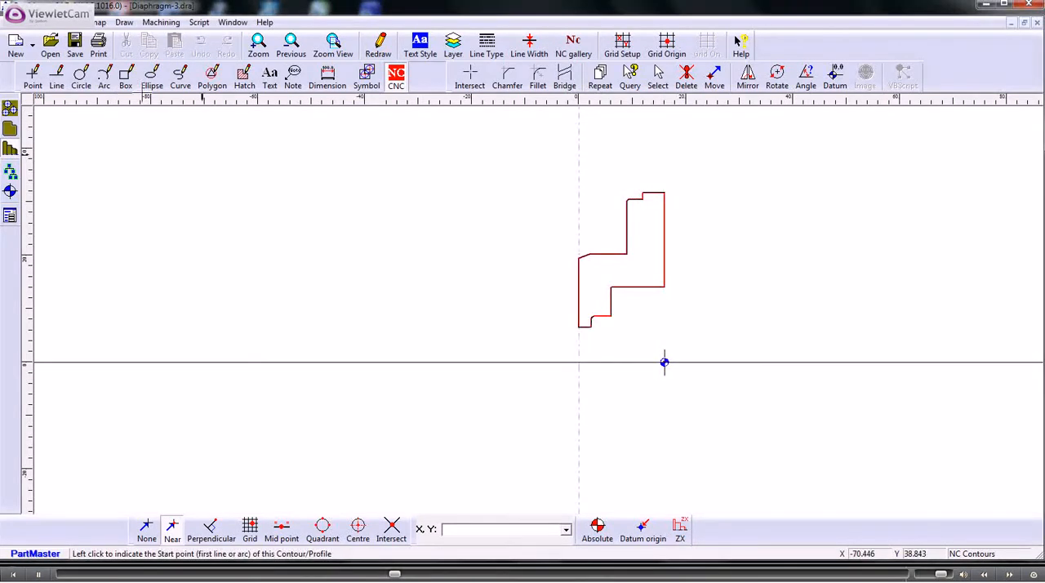
- Send the profile to the Turning Module and accept the default lathe machine setup after checking its tool change settings
{"action": "left_click", "coordinate": [160, 23]}
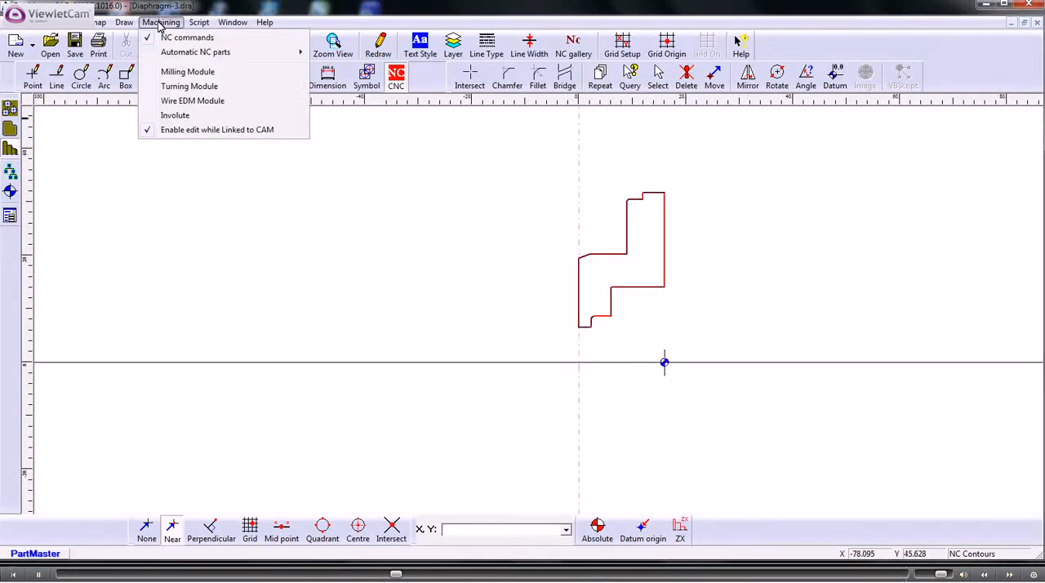
{"action": "left_click", "coordinate": [187, 86]}
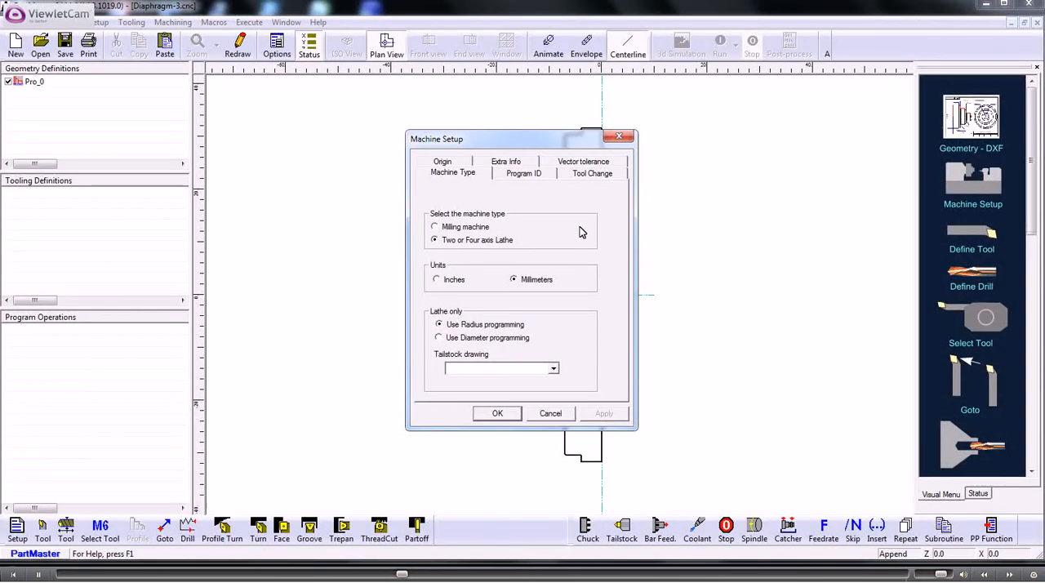
{"action": "left_click", "coordinate": [584, 173]}
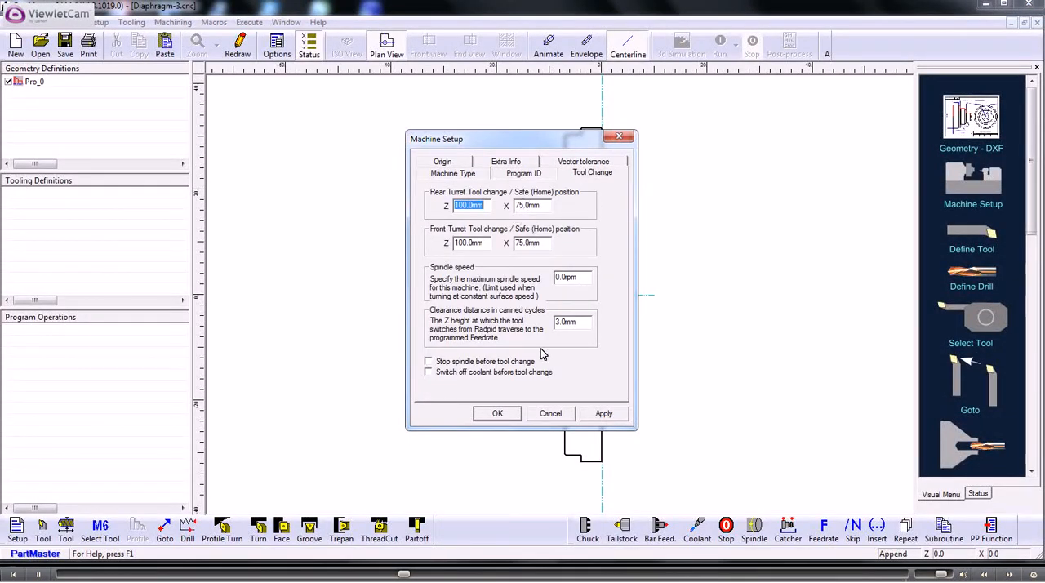
{"action": "left_click", "coordinate": [497, 413]}
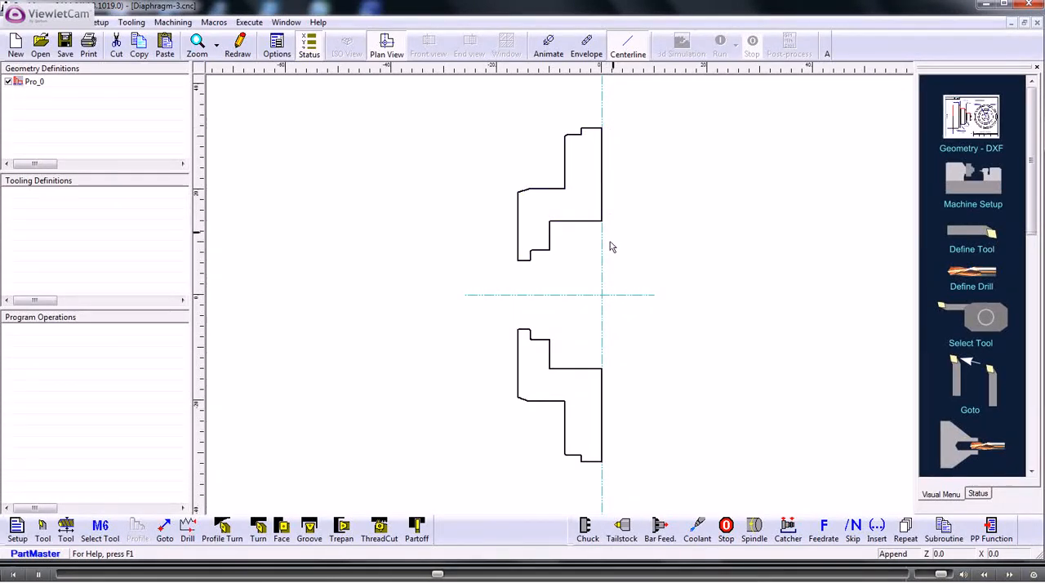
- Start defining a boring bar as tool 1, installed on the rear turret and cutting from the front
{"action": "left_click", "coordinate": [42, 527]}
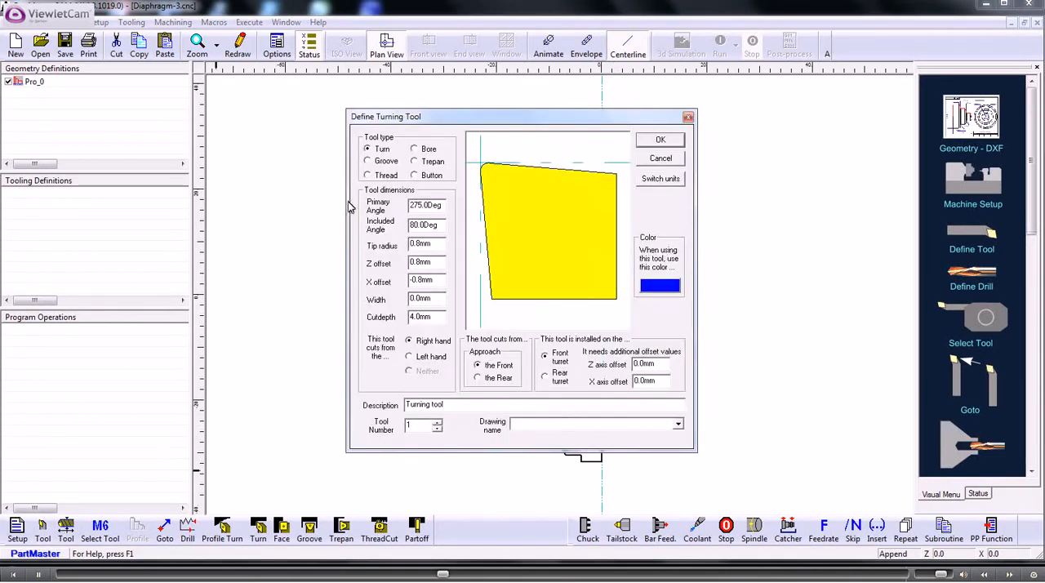
{"action": "left_click", "coordinate": [414, 149]}
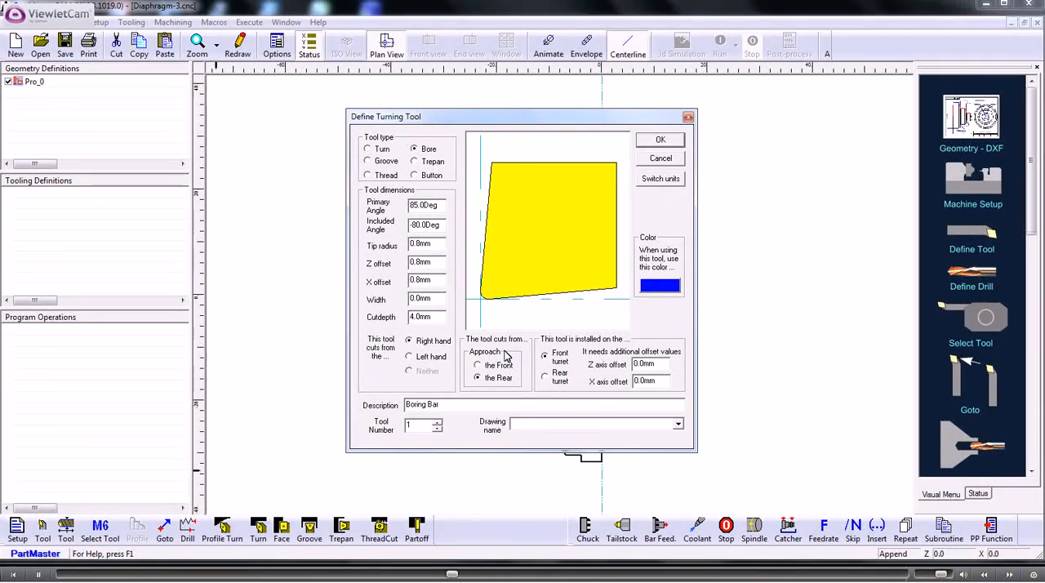
{"action": "left_click", "coordinate": [545, 377]}
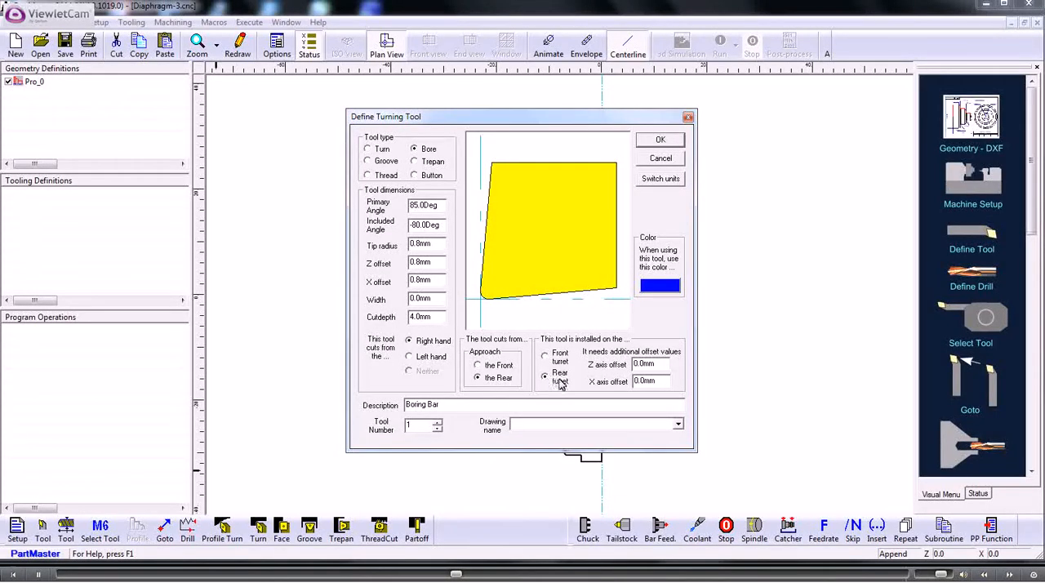
{"action": "left_click", "coordinate": [479, 367]}
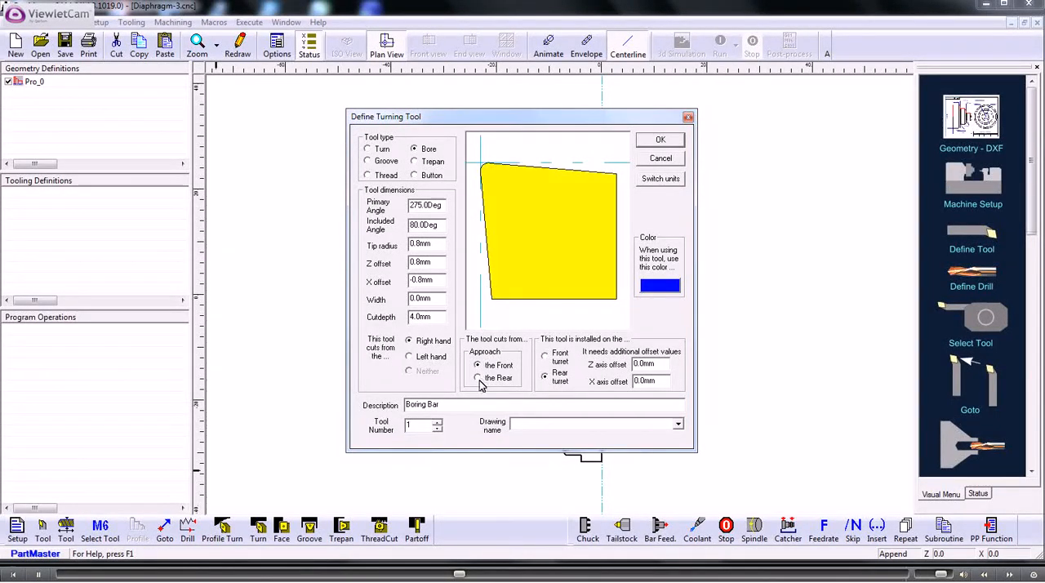
{"action": "left_click", "coordinate": [479, 380]}
{"action": "left_click", "coordinate": [479, 367]}
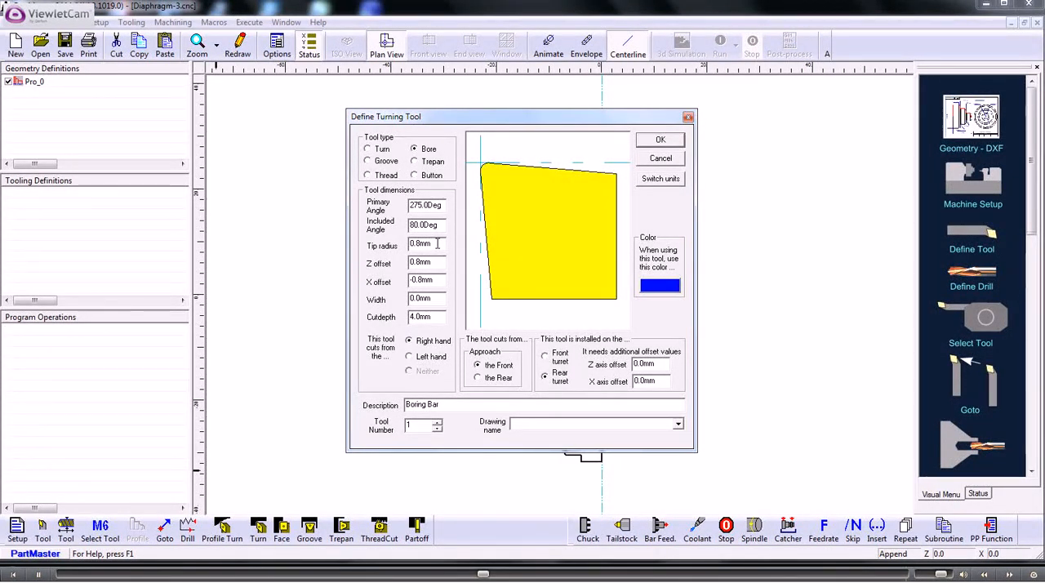
- Set the boring bar's cut depth to 1 mm
{"action": "left_click_drag", "start_coordinate": [437, 317], "coordinate": [381, 323]}
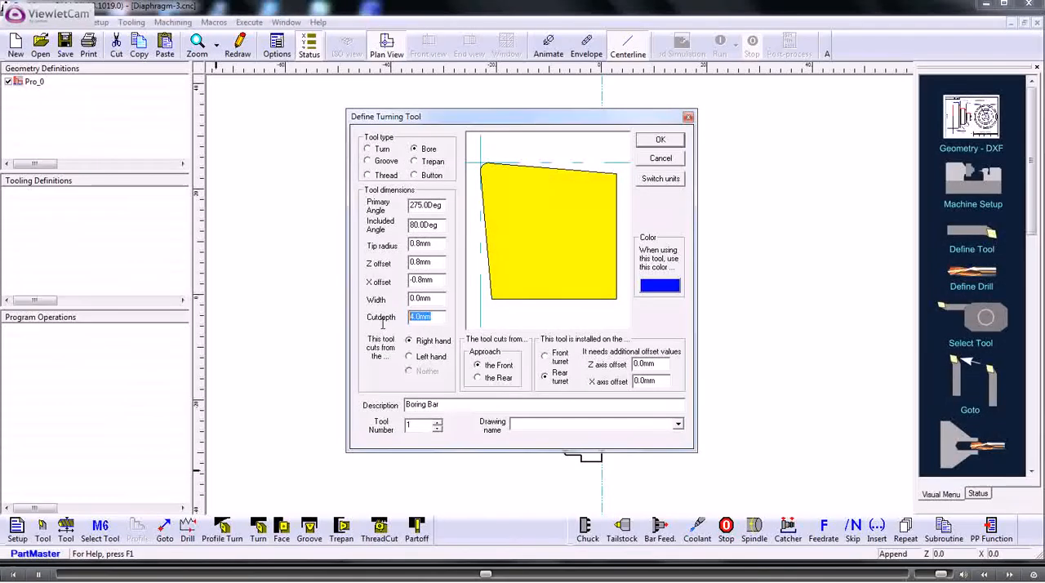
{"action": "type", "text": "1"}
{"action": "left_click", "coordinate": [517, 266]}
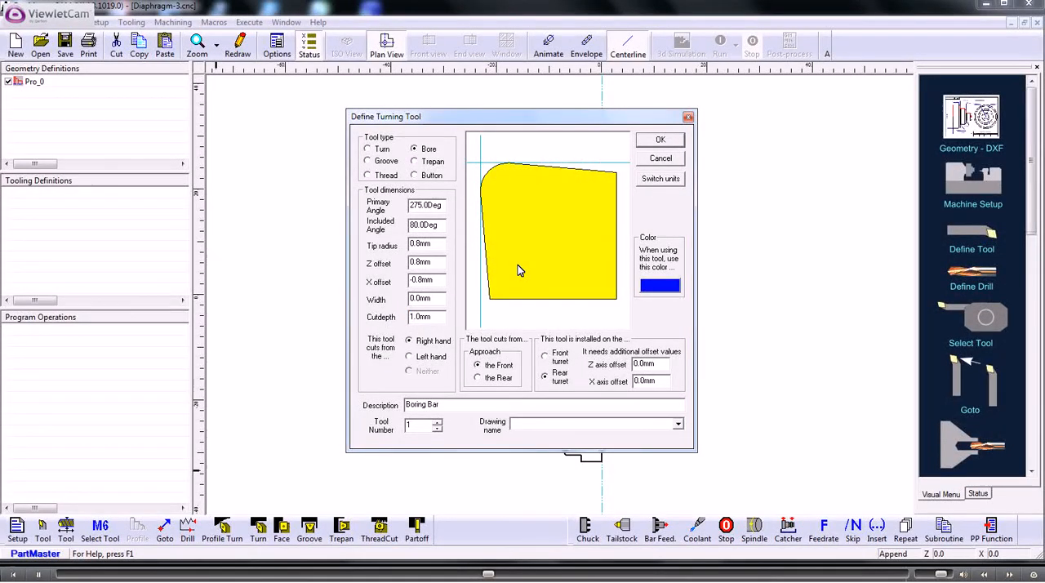
- Accept the boring bar definition and start selecting tool 1 with a constant surface speed of 150 m/min
{"action": "left_click", "coordinate": [657, 141]}
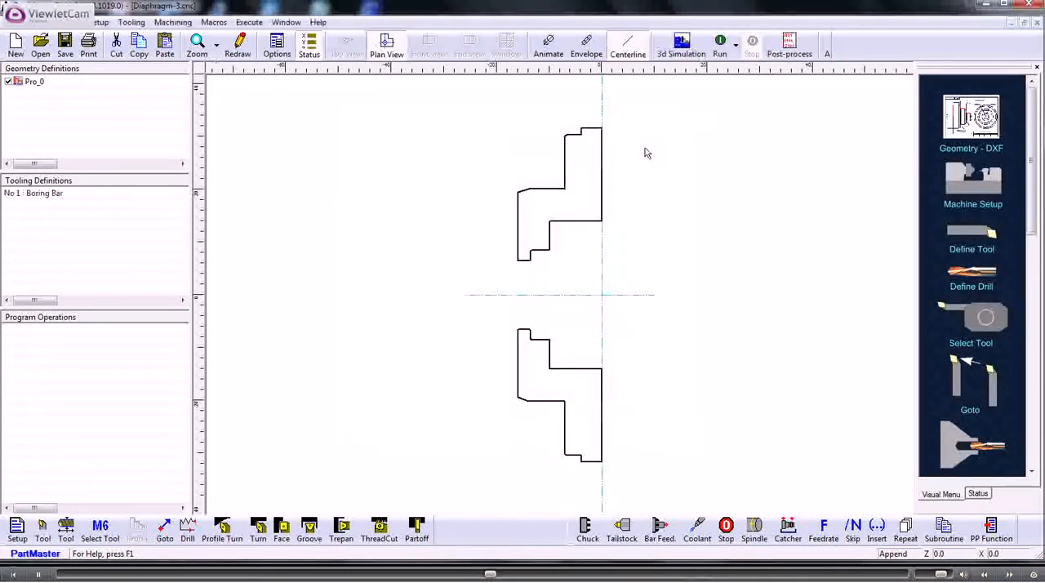
{"action": "left_click", "coordinate": [100, 528]}
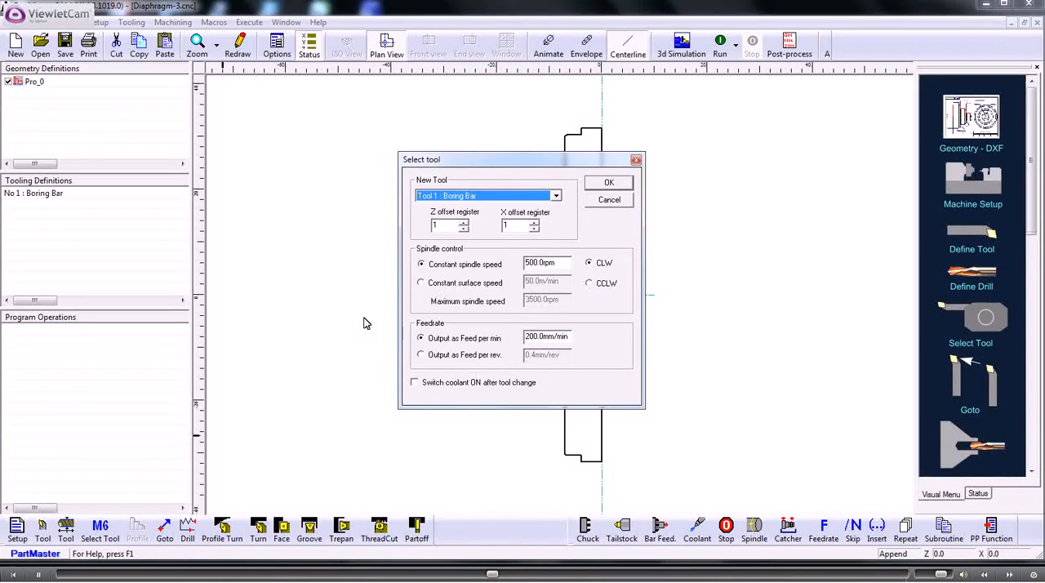
{"action": "left_click", "coordinate": [423, 283]}
{"action": "double_click", "coordinate": [533, 282]}
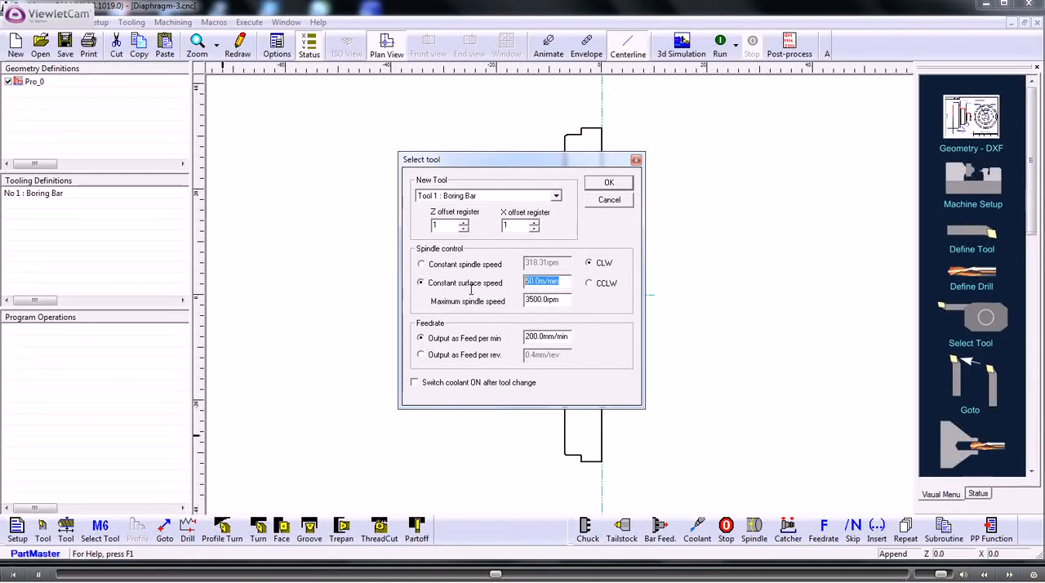
{"action": "type", "text": "150"}
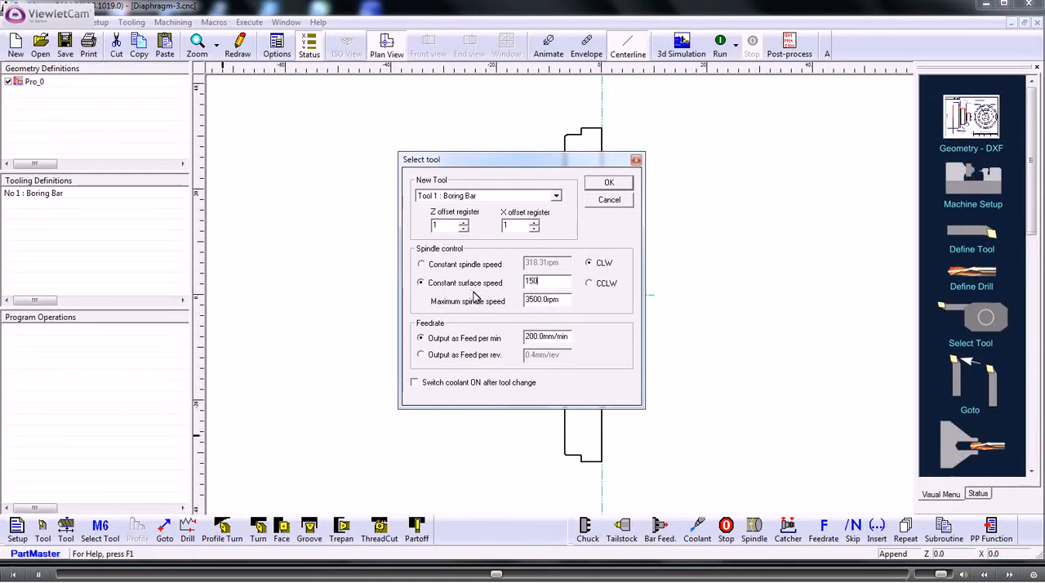
- Output the feedrate per revolution at 0.1 mm/rev, switch coolant on after the tool change, and accept the tool selection
{"action": "left_click", "coordinate": [421, 355]}
{"action": "key", "text": "Tab"}
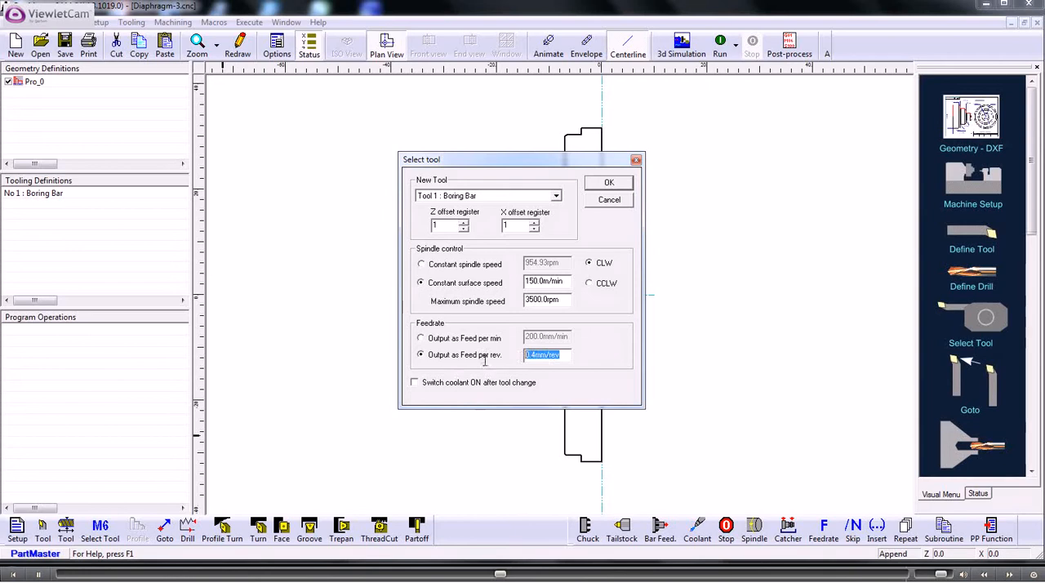
{"action": "type", "text": ".1"}
{"action": "left_click", "coordinate": [415, 383]}
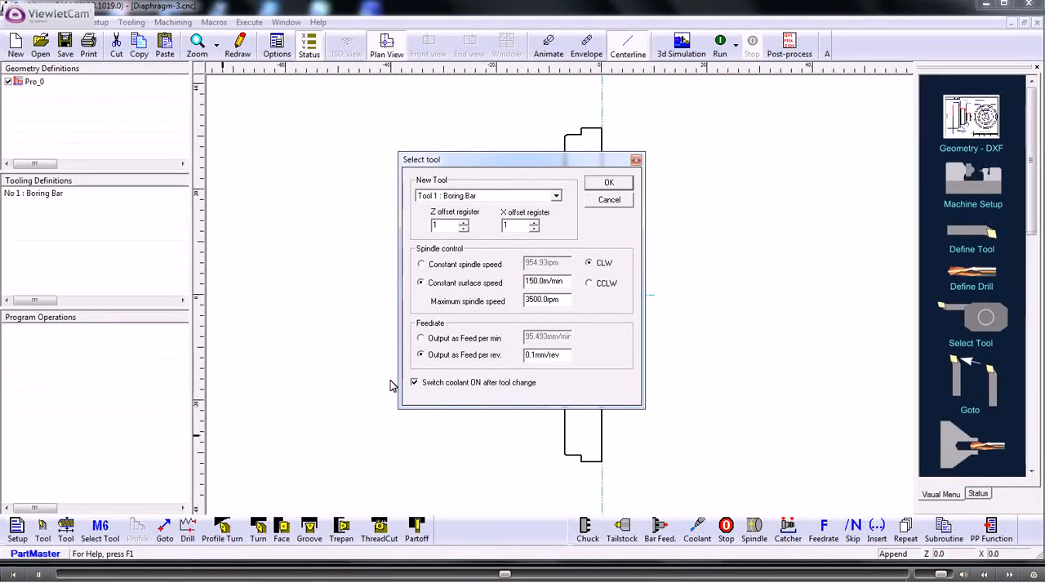
{"action": "left_click", "coordinate": [604, 182]}
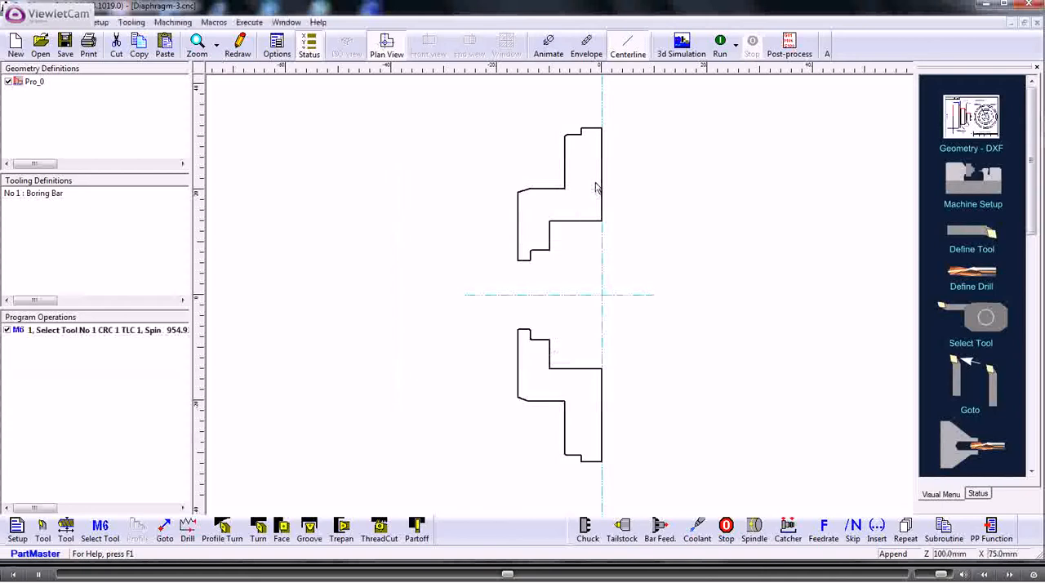
- Start an internal facing cycle from about Z 1.8 mm, X 0 on the centerline to about Z -16.2 mm, X 14 mm on the profile's back face
{"action": "left_click", "coordinate": [280, 531]}
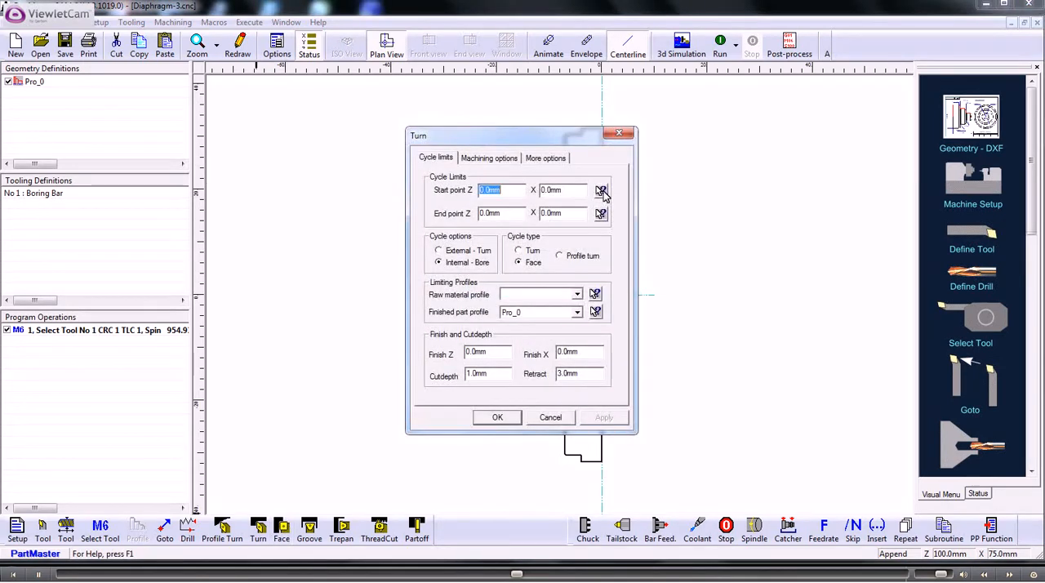
{"action": "left_click", "coordinate": [601, 191]}
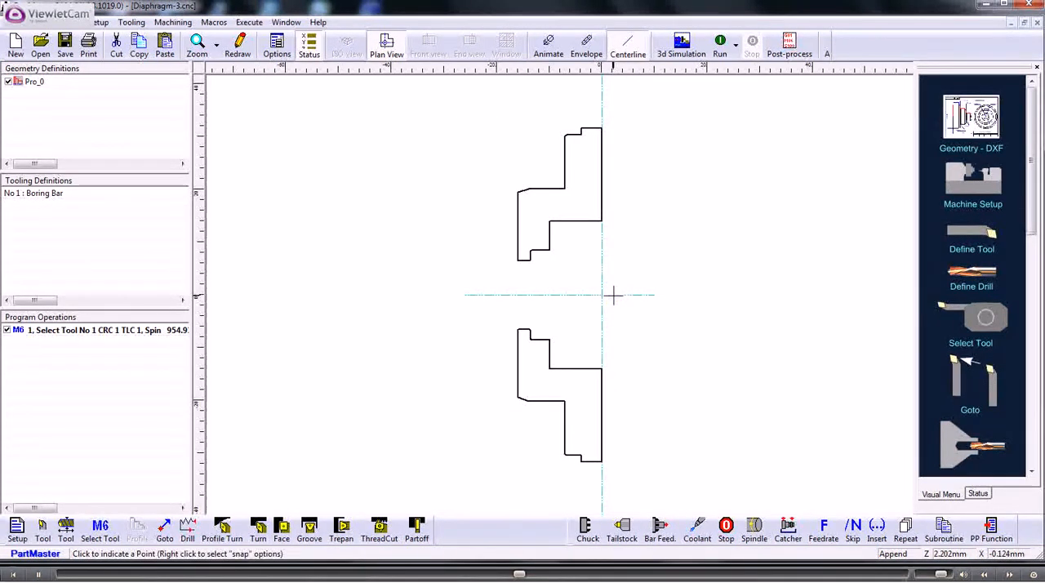
{"action": "left_click", "coordinate": [612, 296]}
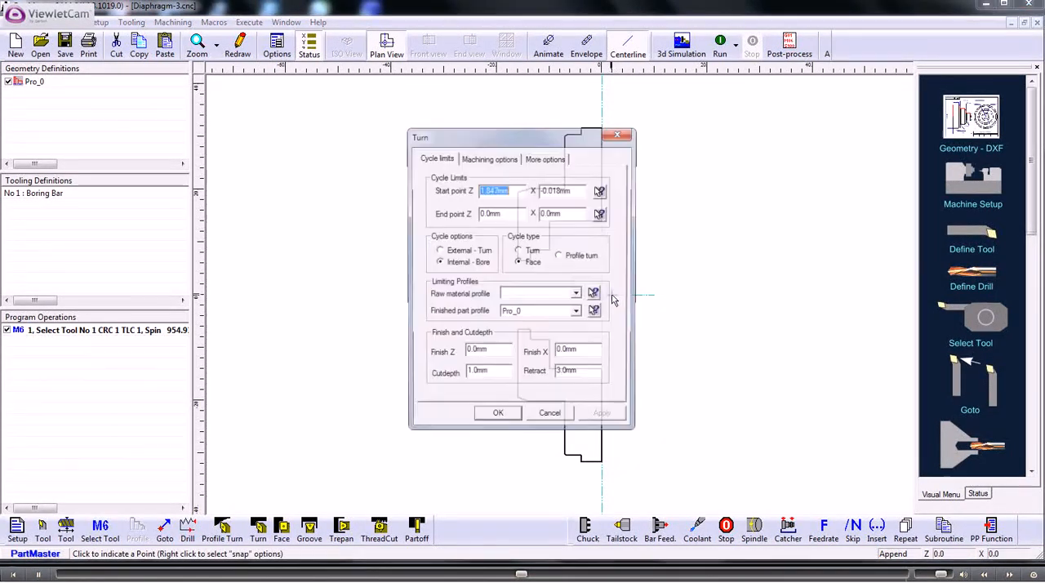
{"action": "left_click", "coordinate": [601, 213]}
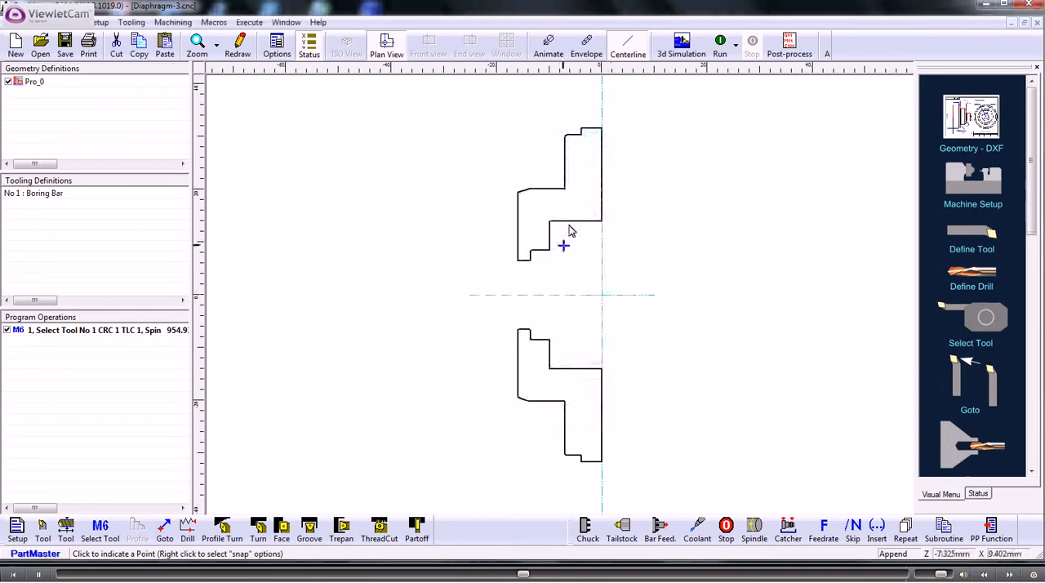
{"action": "left_click", "coordinate": [518, 222]}
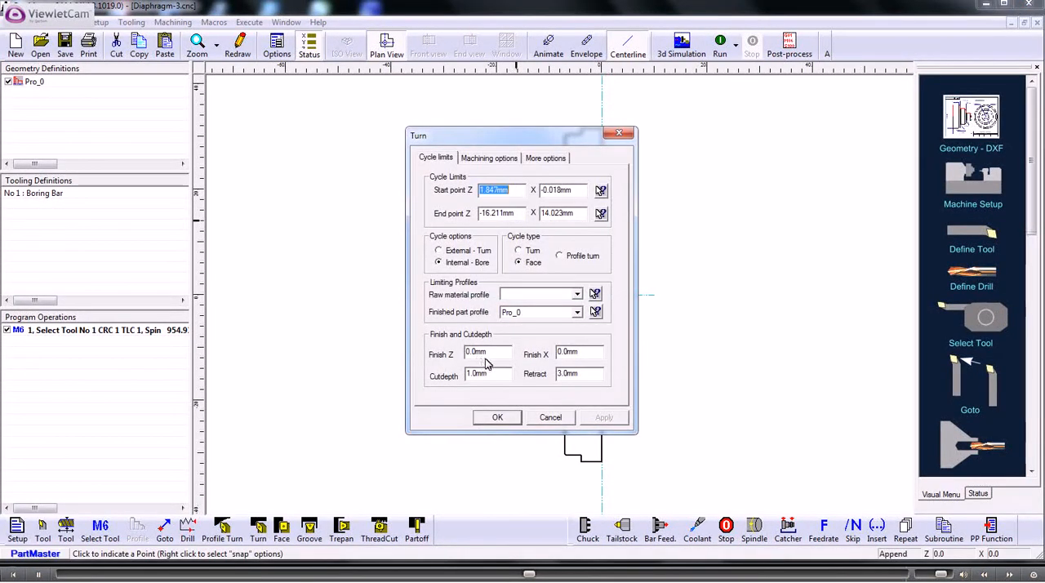
- Set the facing cycle's finish allowances to 0.15 mm in Z and 0.1 mm in X, accept it and run the program
{"action": "left_click_drag", "start_coordinate": [494, 352], "coordinate": [445, 359]}
{"action": "type", "text": ".15"}
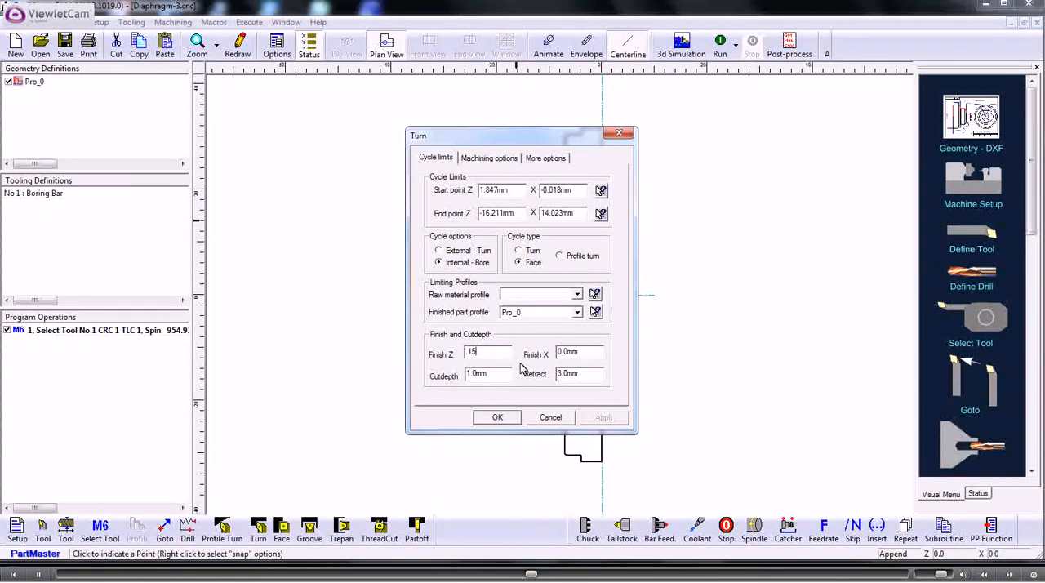
{"action": "left_click_drag", "start_coordinate": [580, 354], "coordinate": [558, 353]}
{"action": "type", "text": ".1"}
{"action": "left_click", "coordinate": [497, 417]}
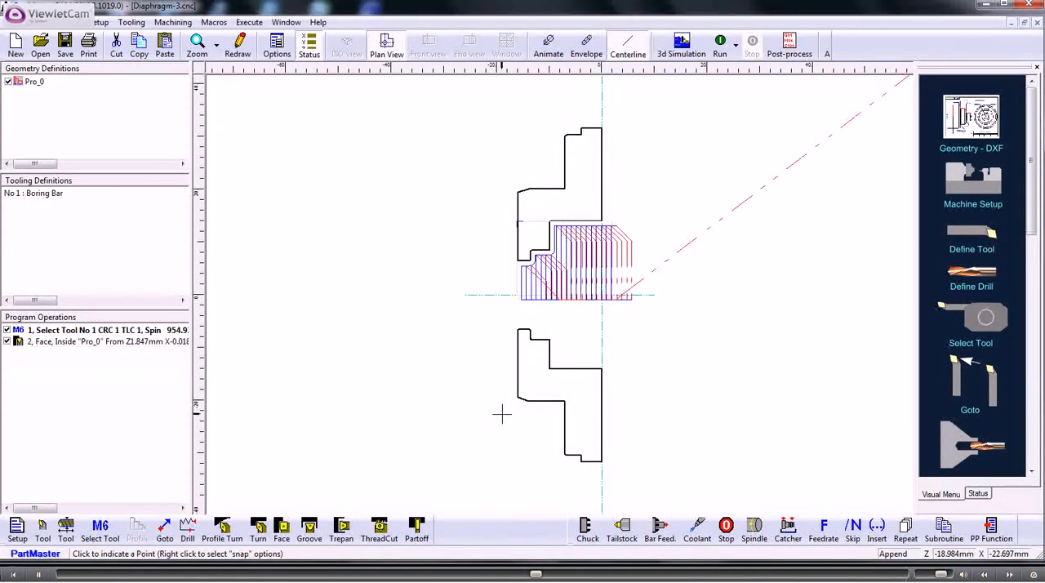
{"action": "left_click", "coordinate": [720, 47]}
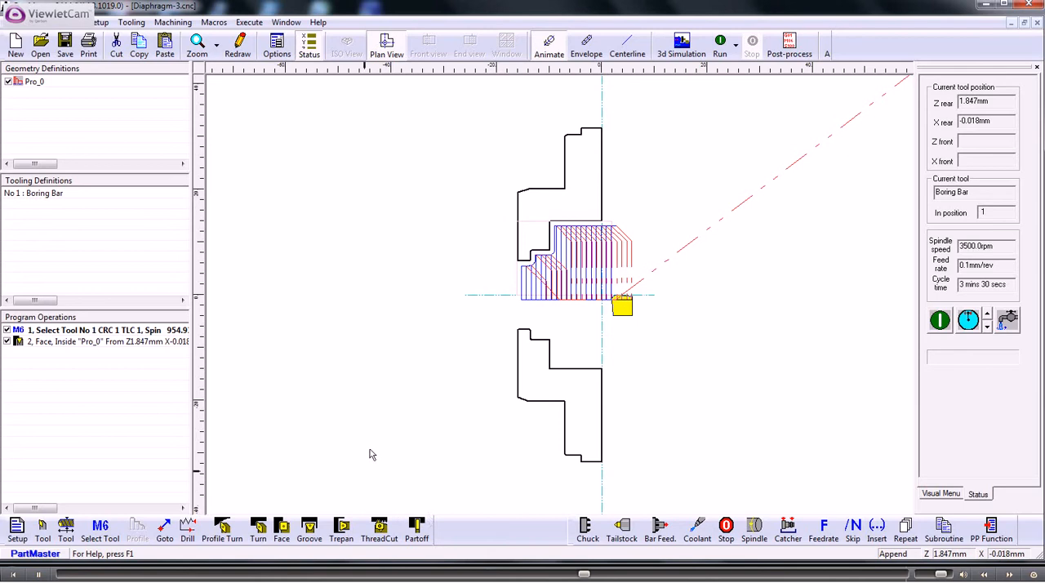
- Define a second boring bar as tool 2 with a 1 mm cut depth and a 0.4 mm tip radius
{"action": "left_click", "coordinate": [43, 529]}
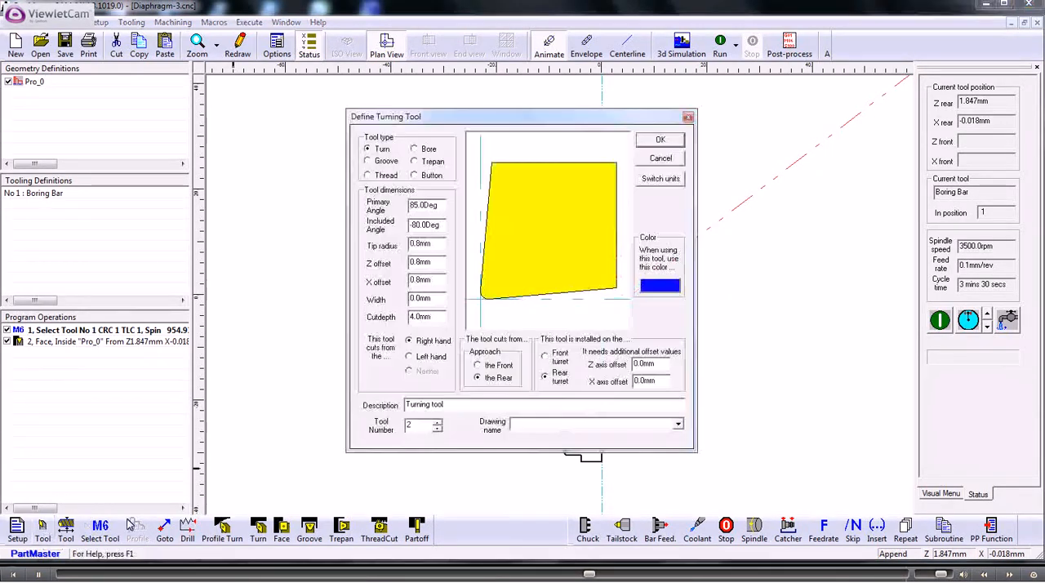
{"action": "left_click", "coordinate": [416, 149]}
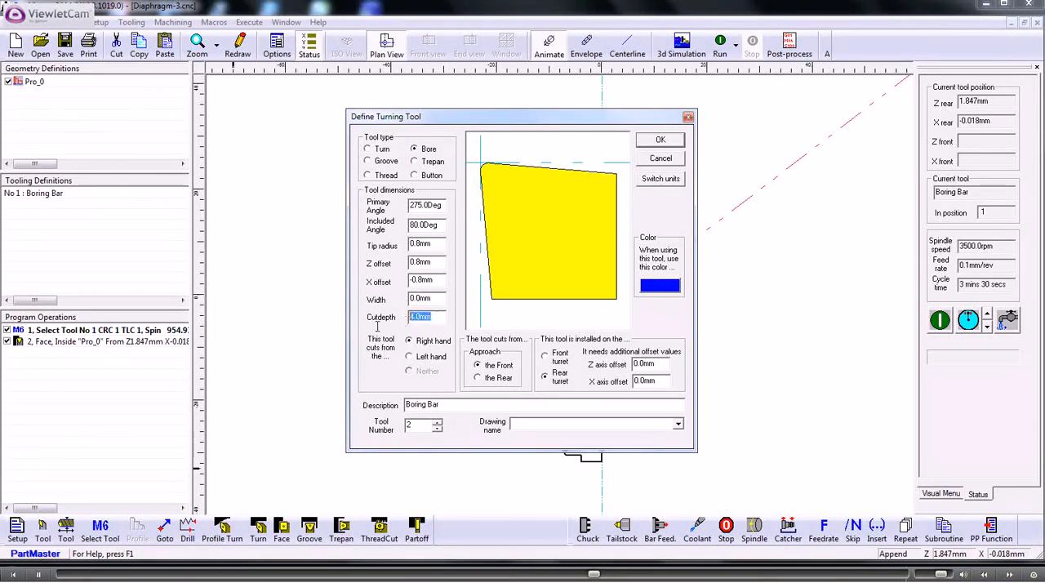
{"action": "type", "text": "1"}
{"action": "left_click_drag", "start_coordinate": [432, 243], "coordinate": [417, 243]}
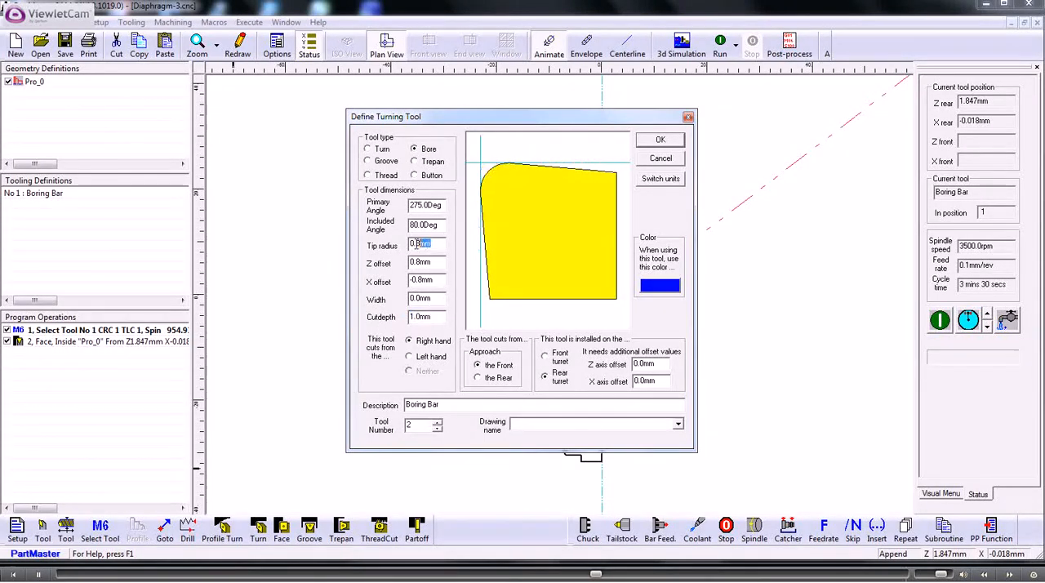
{"action": "key", "text": "BackSpace"}
{"action": "type", "text": ".4"}
{"action": "key", "text": "Tab"}
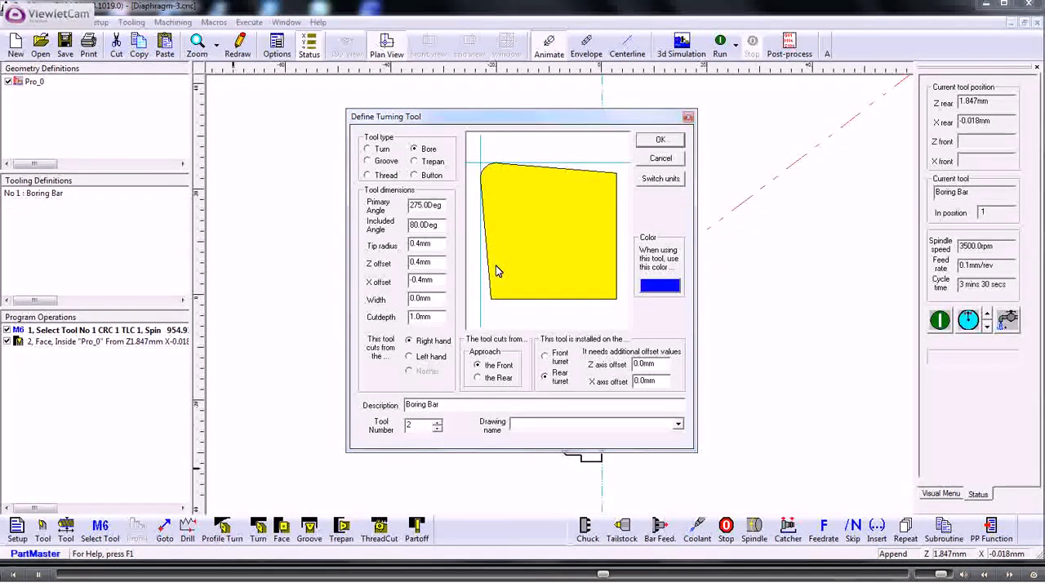
{"action": "left_click", "coordinate": [649, 143]}
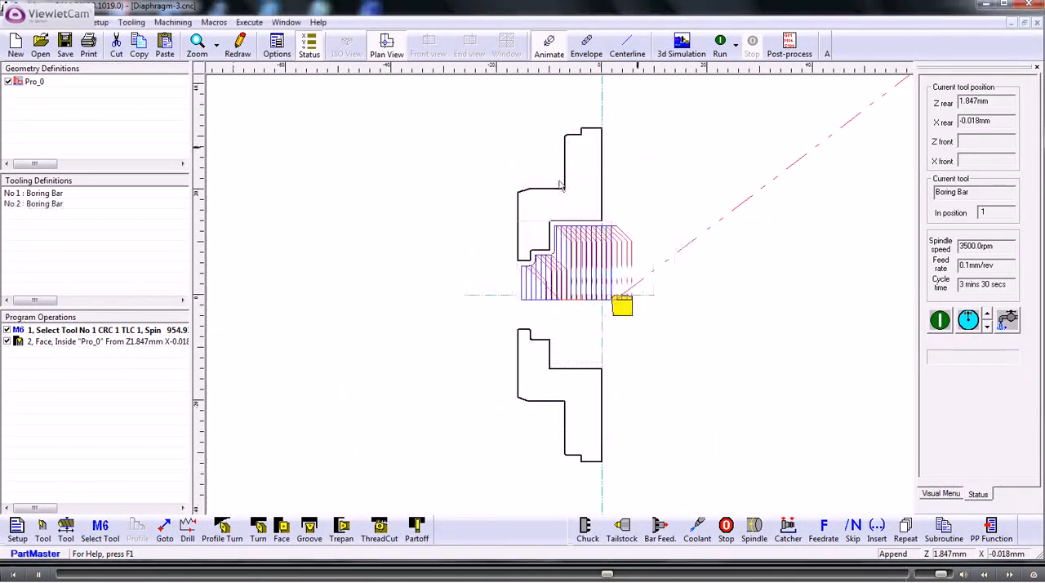
- Select tool 2 with coolant on and add an internal forward Profile Turn pass along Pro_0 with the default settings
{"action": "left_click", "coordinate": [100, 531]}
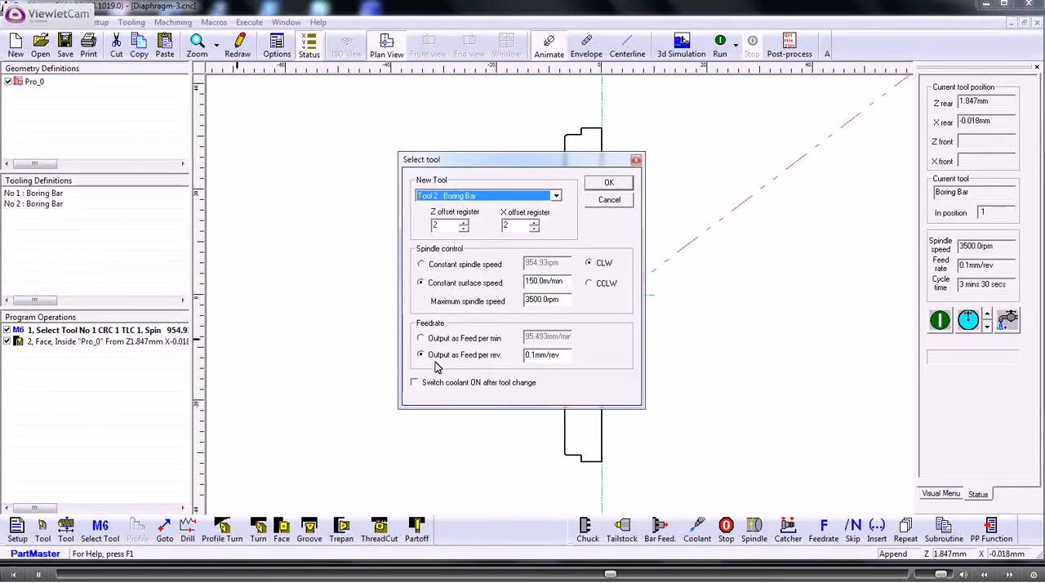
{"action": "left_click", "coordinate": [413, 382]}
{"action": "left_click", "coordinate": [605, 183]}
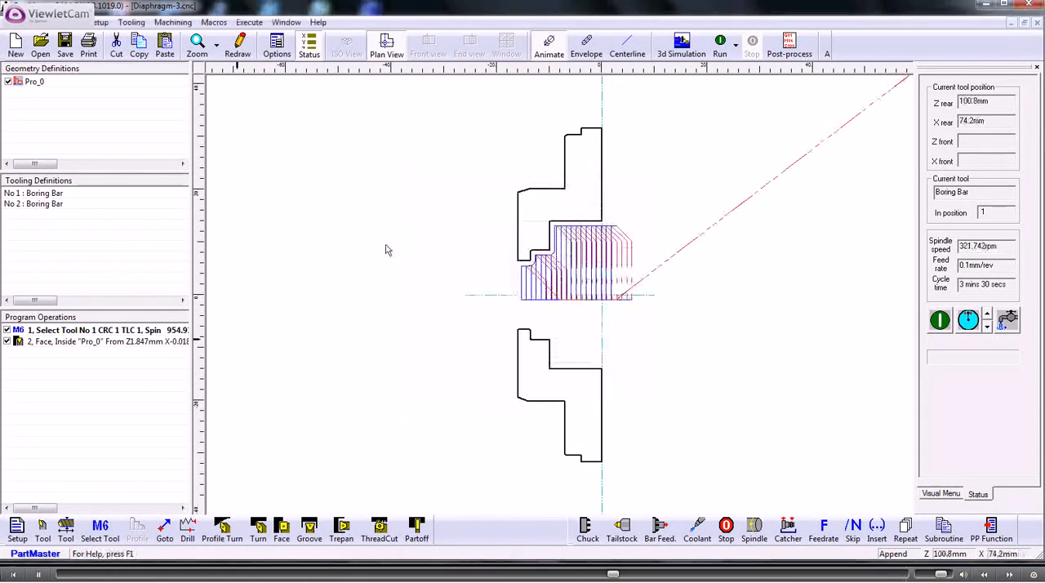
{"action": "left_click", "coordinate": [223, 529]}
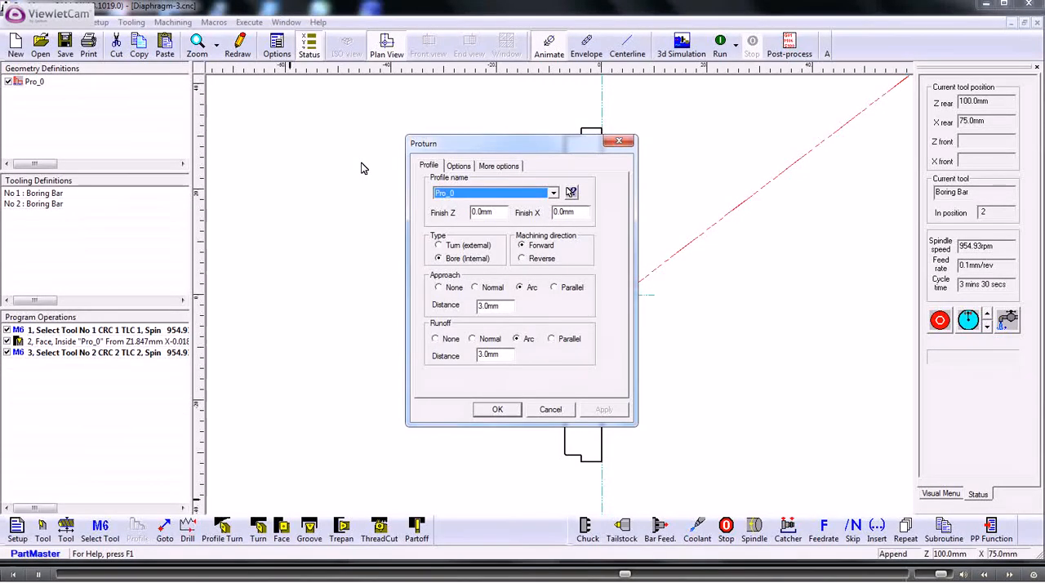
{"action": "left_click", "coordinate": [496, 410]}
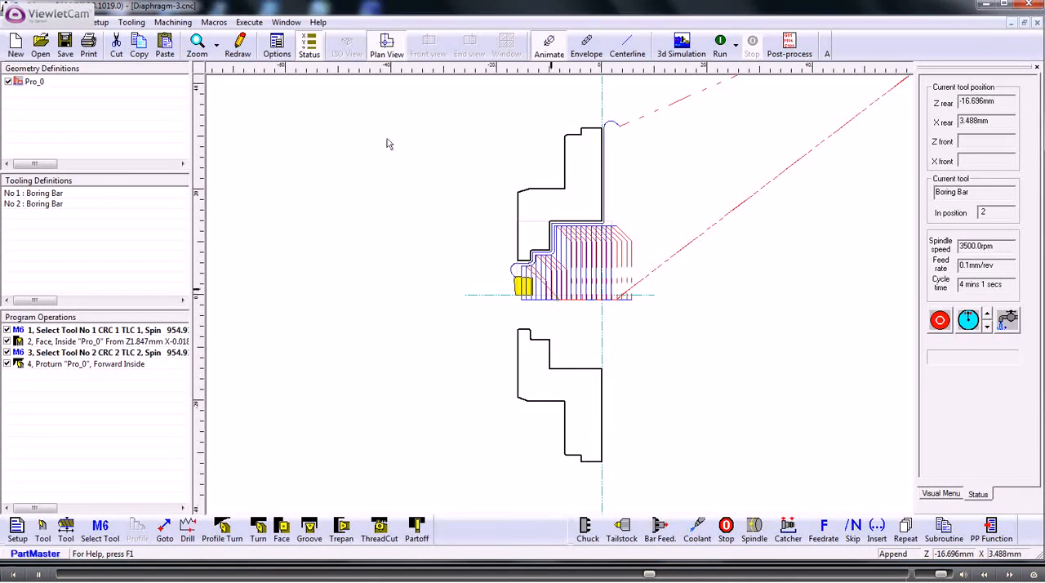
- Turn on span numbering for the geometry in the display options
{"action": "left_click", "coordinate": [277, 45]}
{"action": "left_click", "coordinate": [445, 309]}
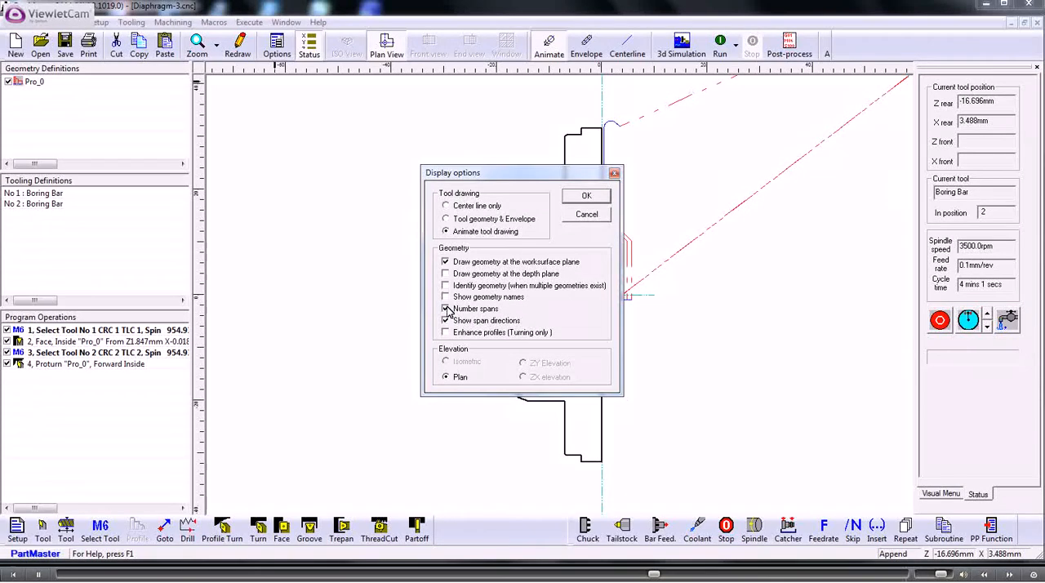
{"action": "left_click", "coordinate": [581, 198]}
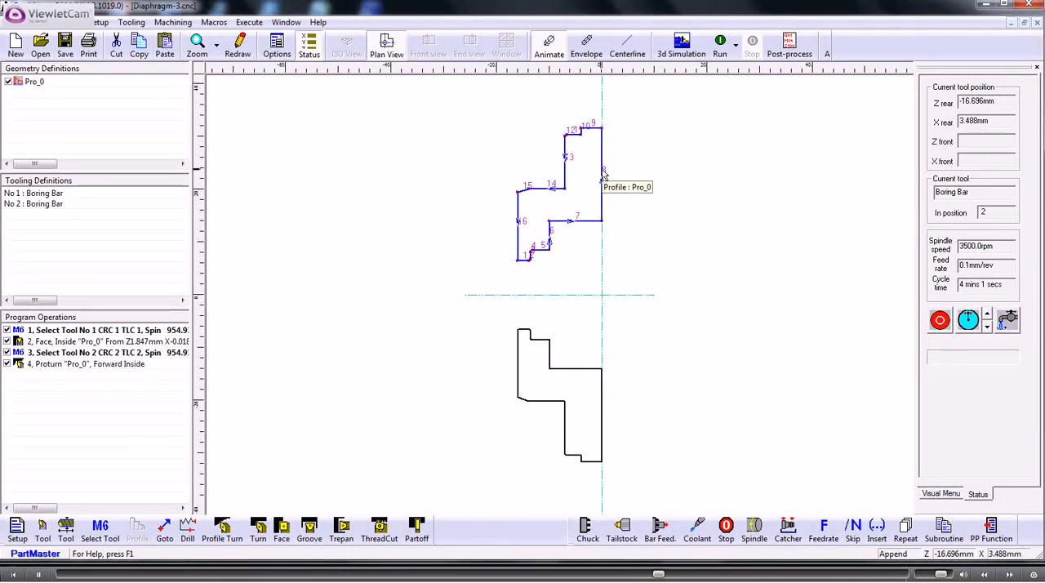
- Limit the profile boring pass to end at span 7 and run the program again
{"action": "double_click", "coordinate": [72, 365]}
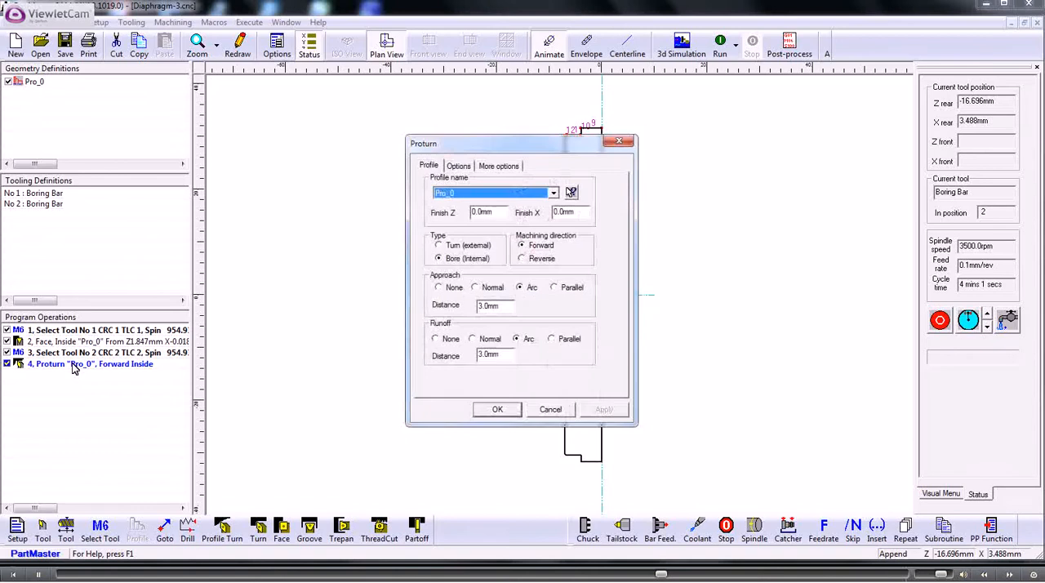
{"action": "left_click", "coordinate": [462, 167]}
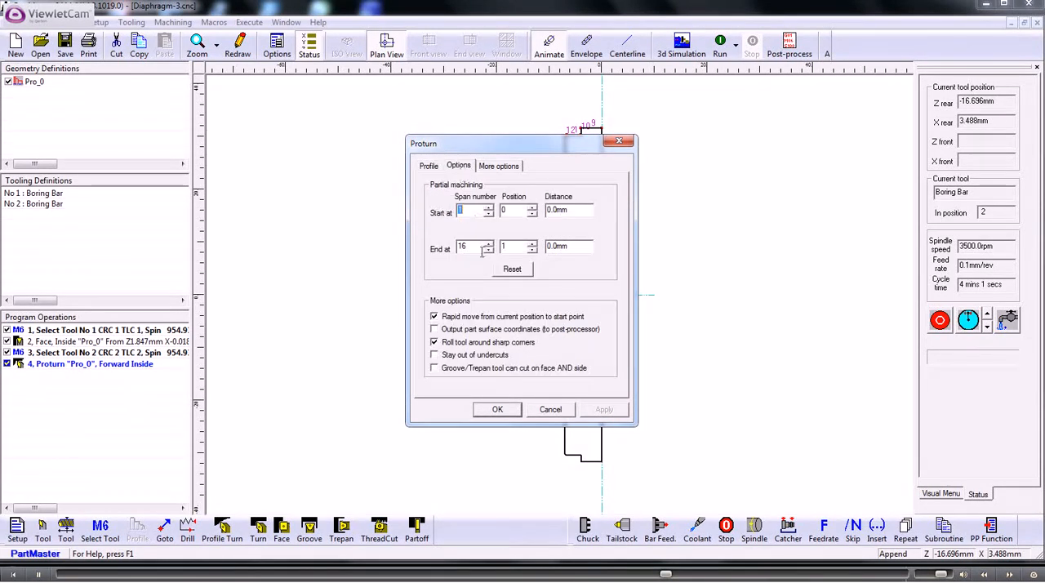
{"action": "left_click_drag", "start_coordinate": [478, 246], "coordinate": [451, 247]}
{"action": "type", "text": "7"}
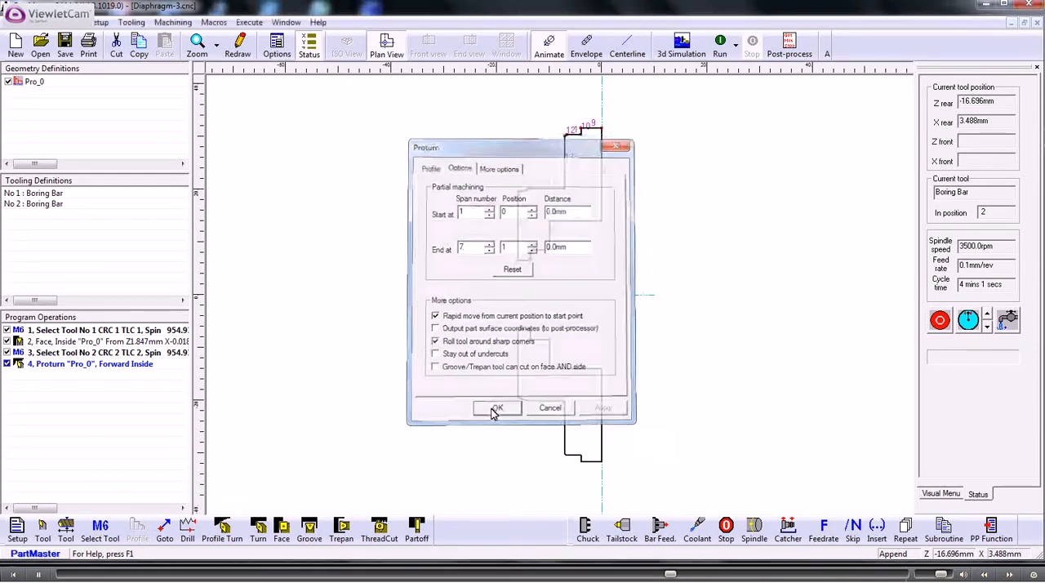
{"action": "left_click", "coordinate": [495, 410]}
{"action": "left_click", "coordinate": [720, 46]}
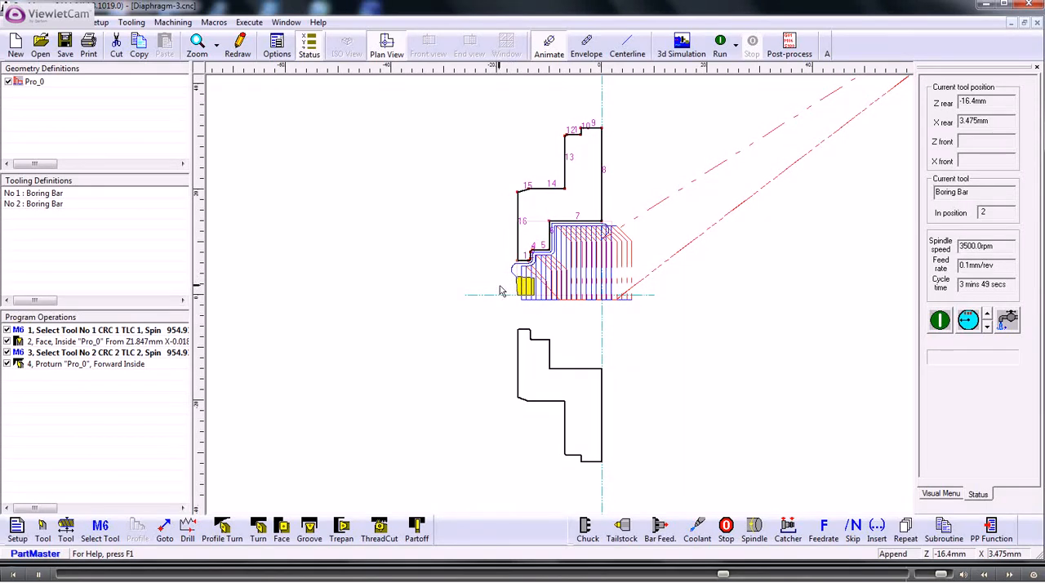
- Add a Goto move that sends the tool to the home position with the Z axis moving first
{"action": "double_click", "coordinate": [124, 364]}
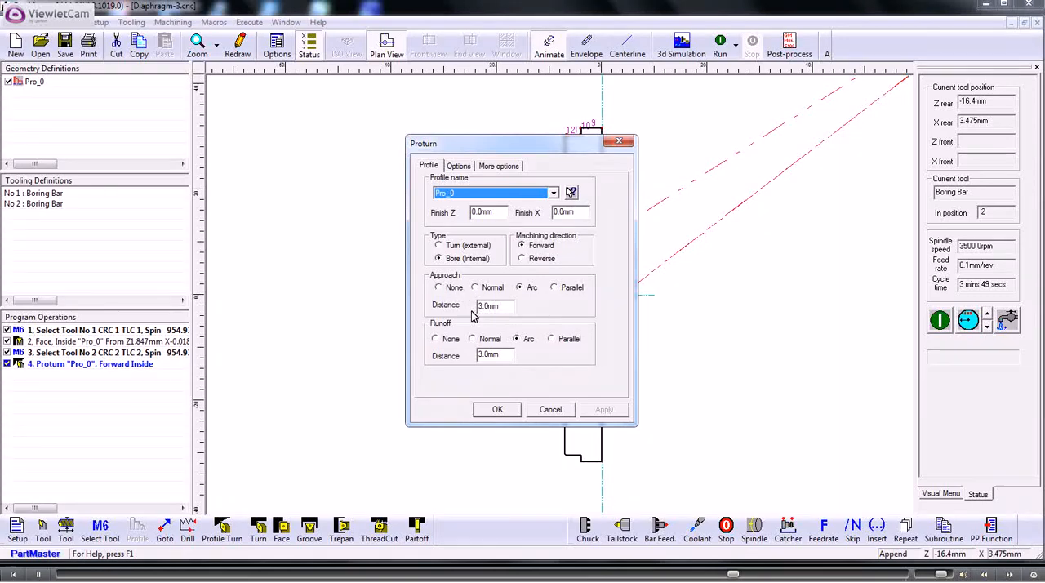
{"action": "left_click", "coordinate": [550, 409]}
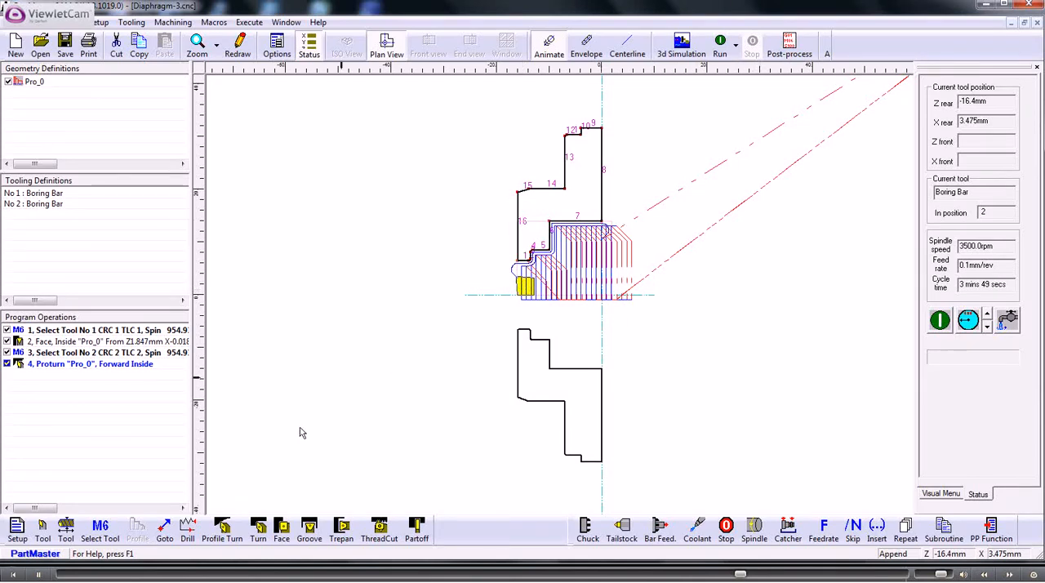
{"action": "left_click", "coordinate": [164, 526]}
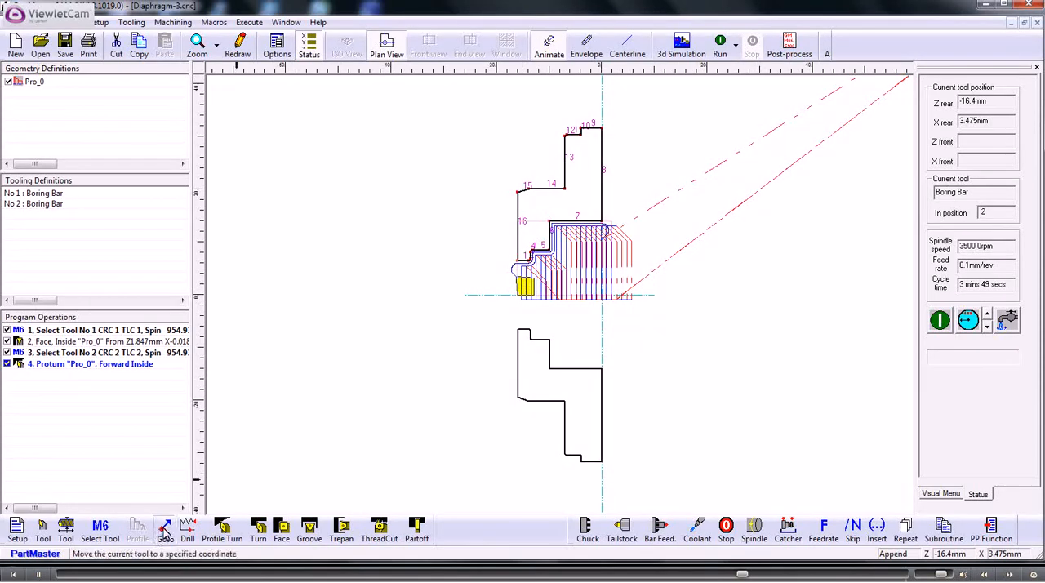
{"action": "left_click", "coordinate": [401, 252]}
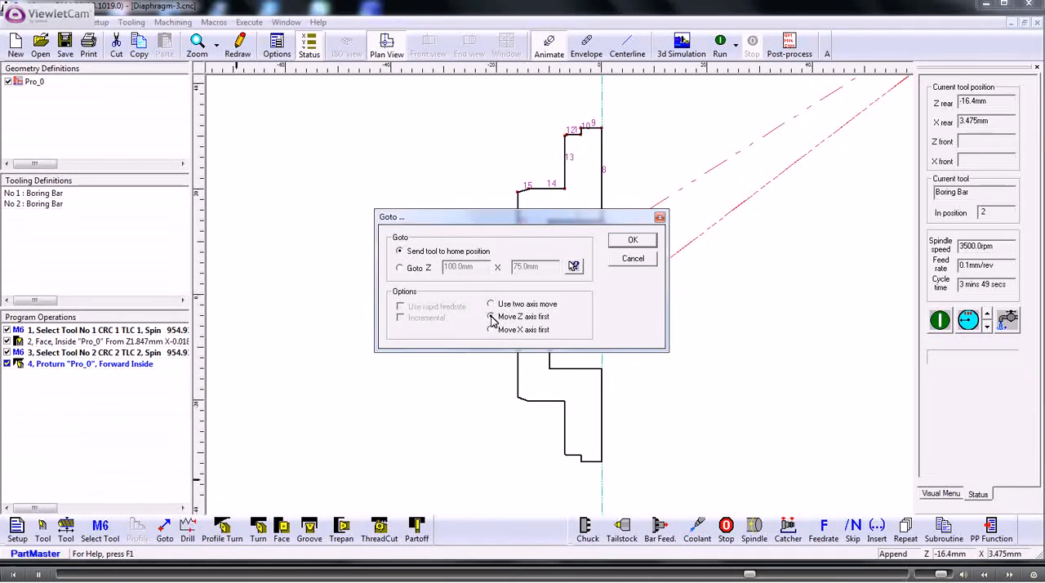
{"action": "left_click", "coordinate": [630, 242]}
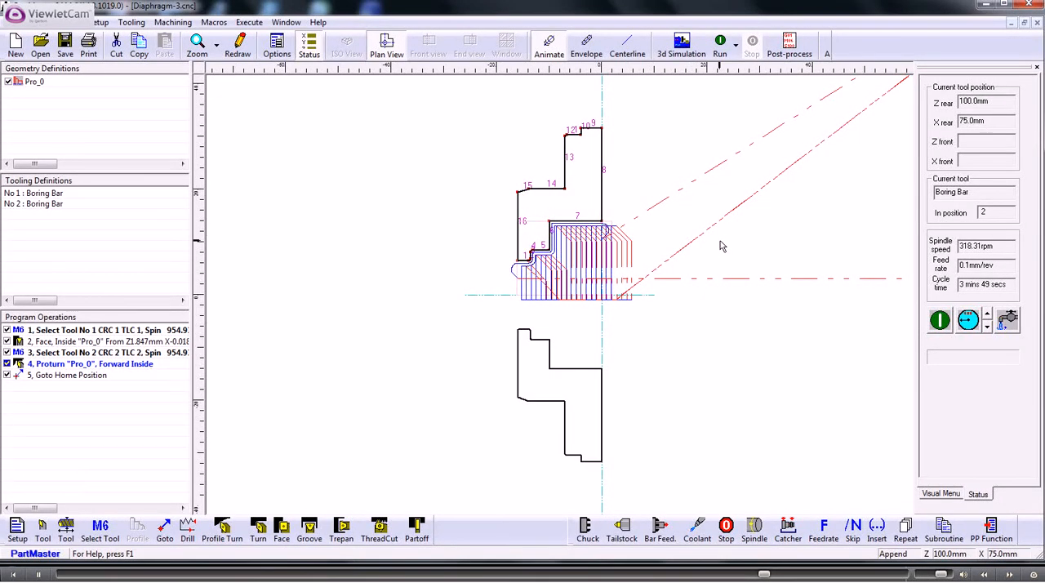
- Run the full program and launch the 3D lathe simulation of Diaphragm-3 with the default stock and tool settings
{"action": "left_click", "coordinate": [720, 45]}
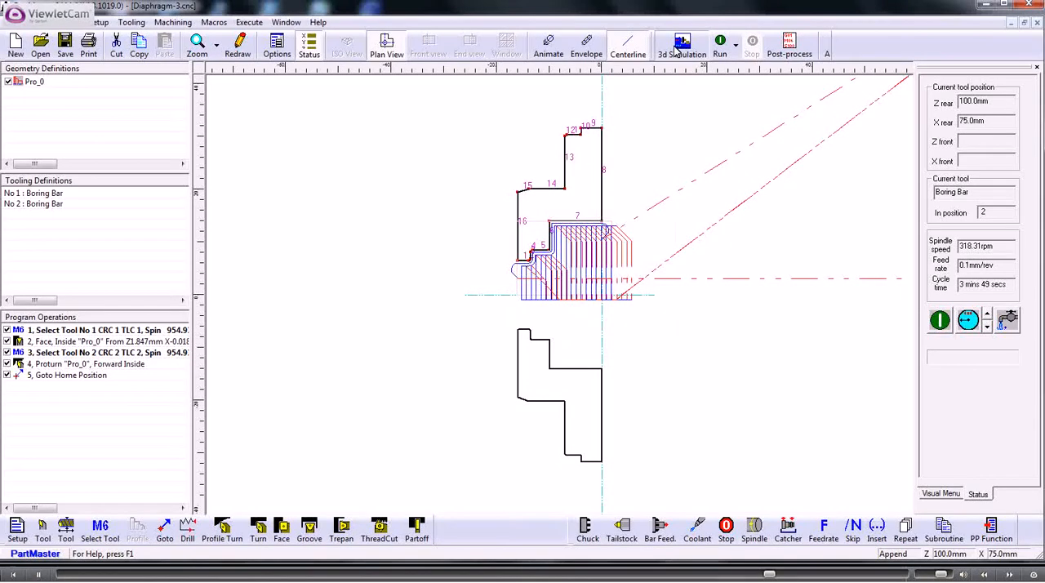
{"action": "left_click", "coordinate": [680, 45]}
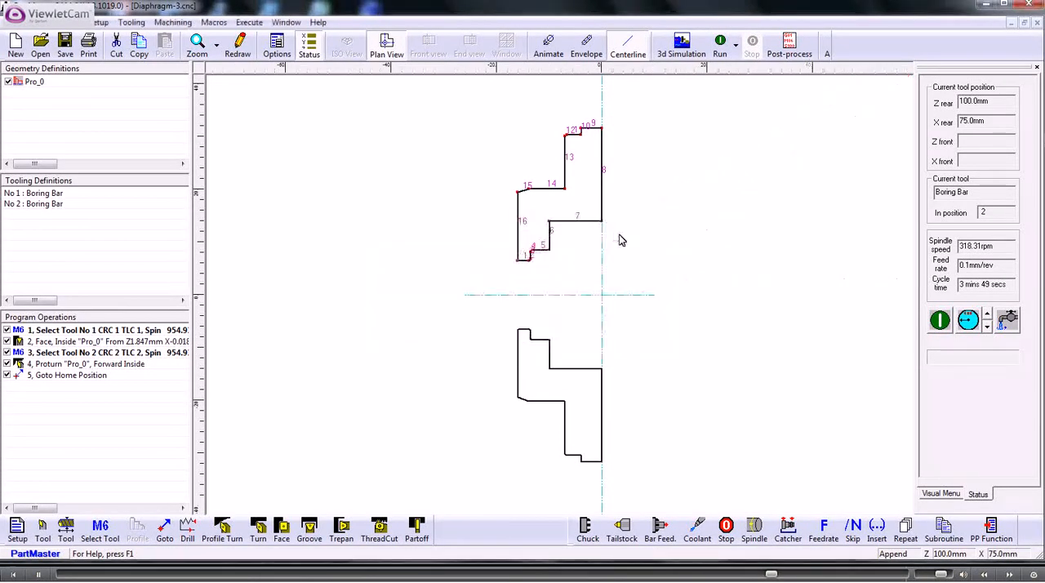
{"action": "left_click", "coordinate": [635, 234]}
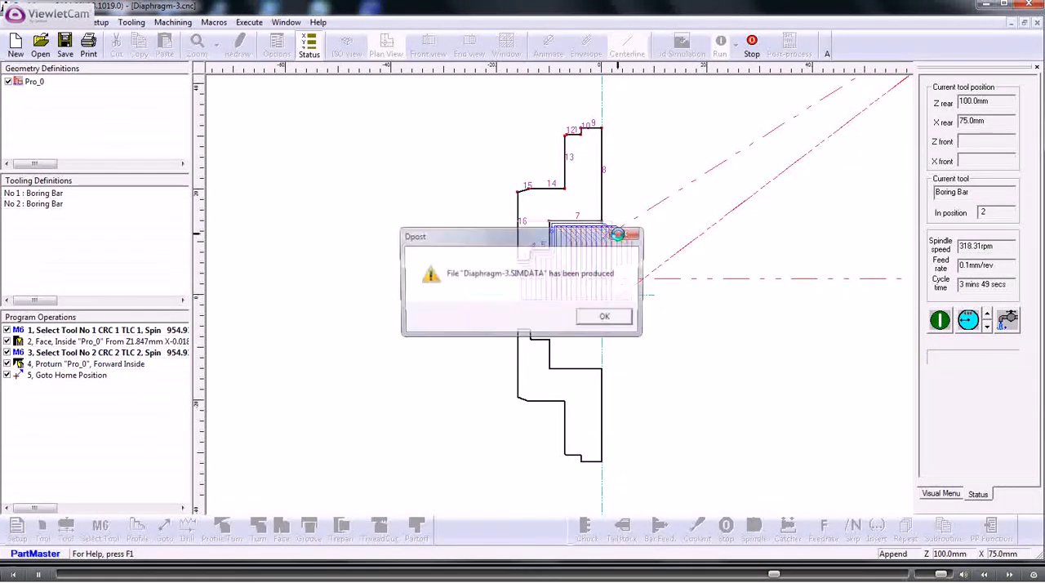
{"action": "left_click", "coordinate": [596, 319]}
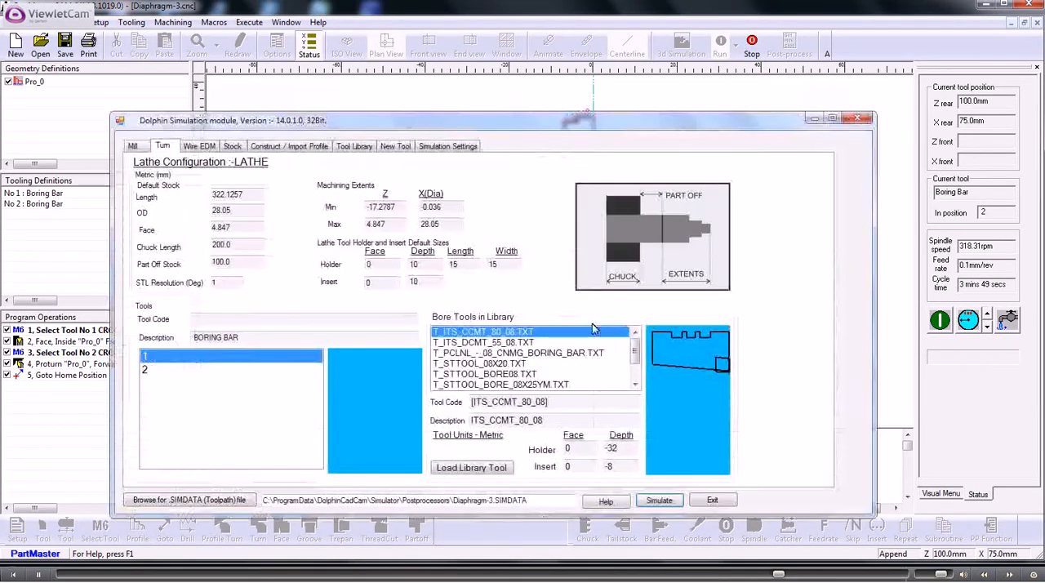
{"action": "left_click", "coordinate": [658, 501]}
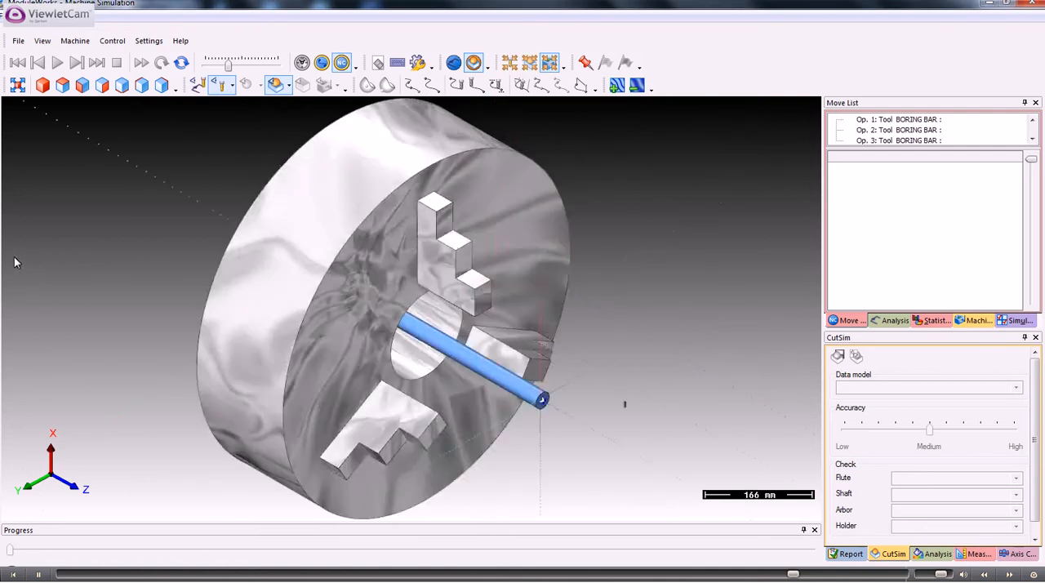
- Play the machine simulation through all boring operations while viewing the open end of the bar stock up close
{"action": "left_click", "coordinate": [57, 63]}
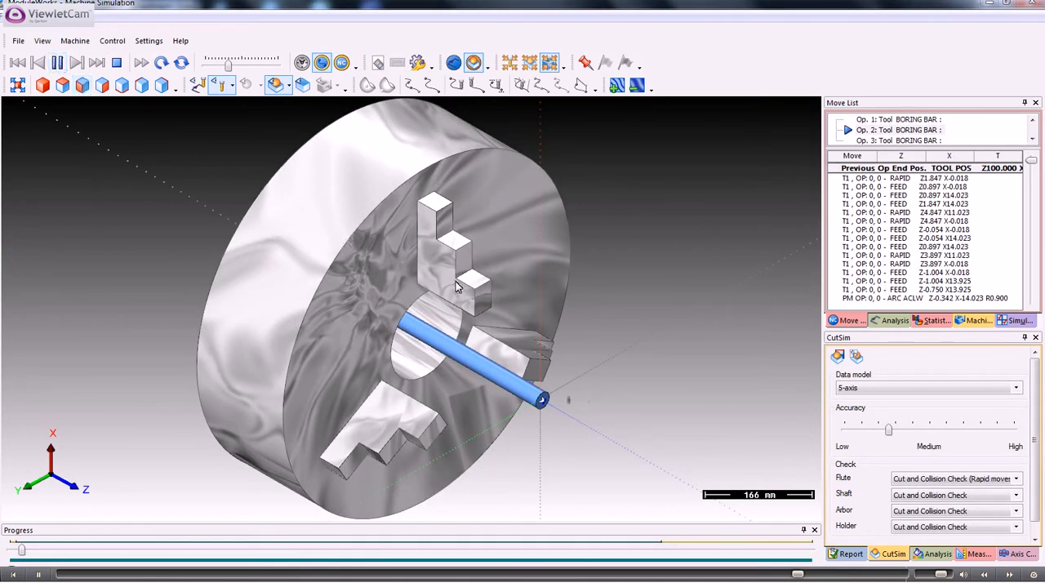
{"action": "scroll", "coordinate": [457, 282], "scroll_direction": "up", "scroll_amount": 5}
{"action": "middle_click_drag", "start_coordinate": [468, 304], "coordinate": [303, 148]}
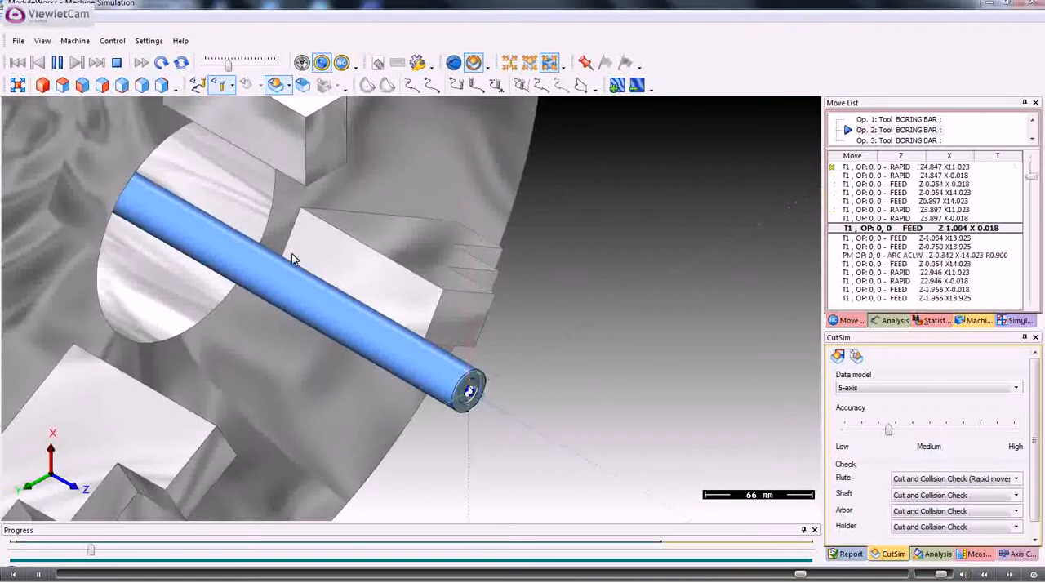
{"action": "scroll", "coordinate": [292, 260], "scroll_direction": "up", "scroll_amount": 2}
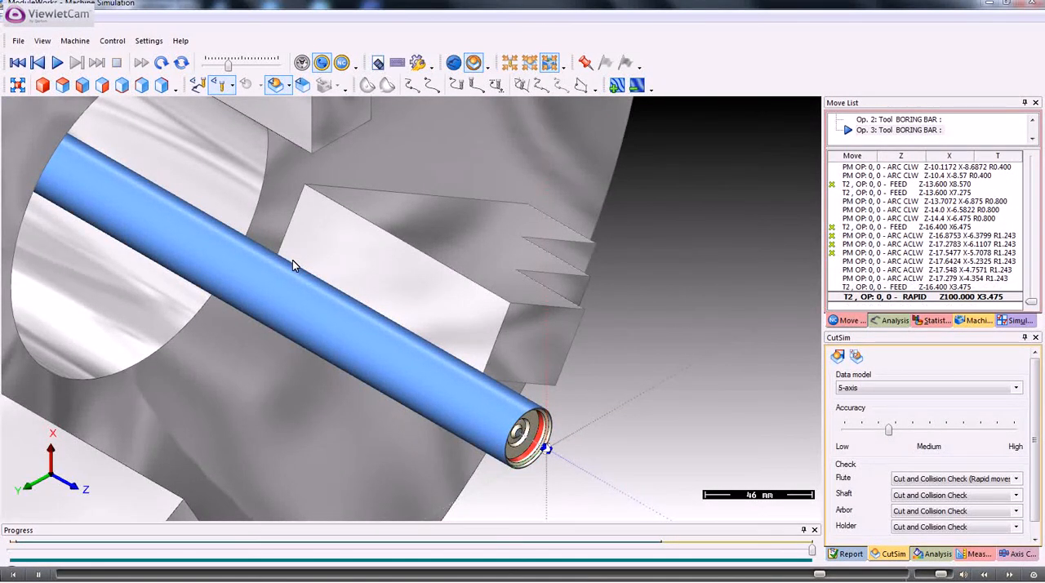
{"action": "right_click", "coordinate": [973, 61]}
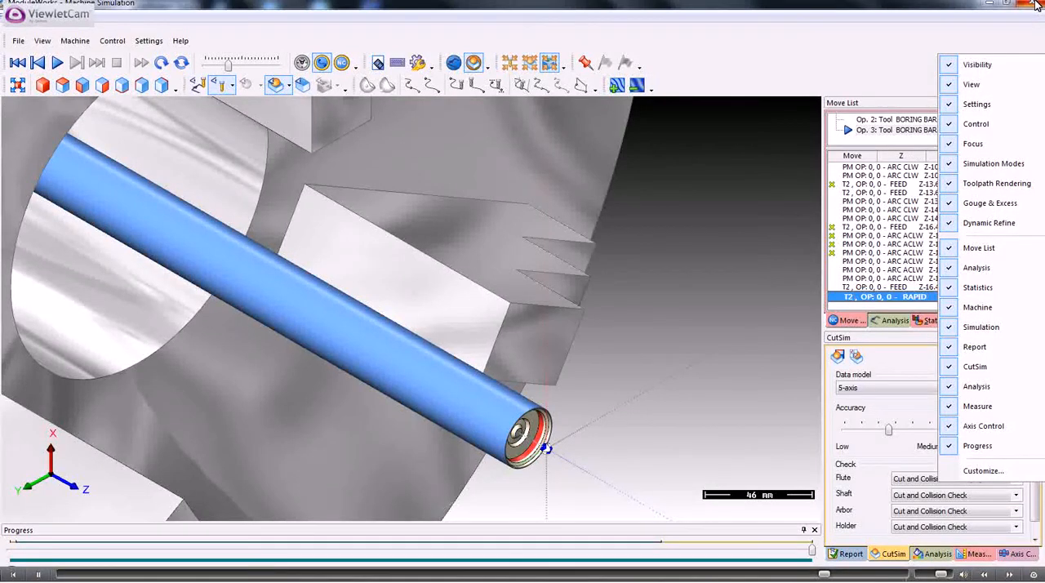
{"action": "left_click", "coordinate": [397, 344]}
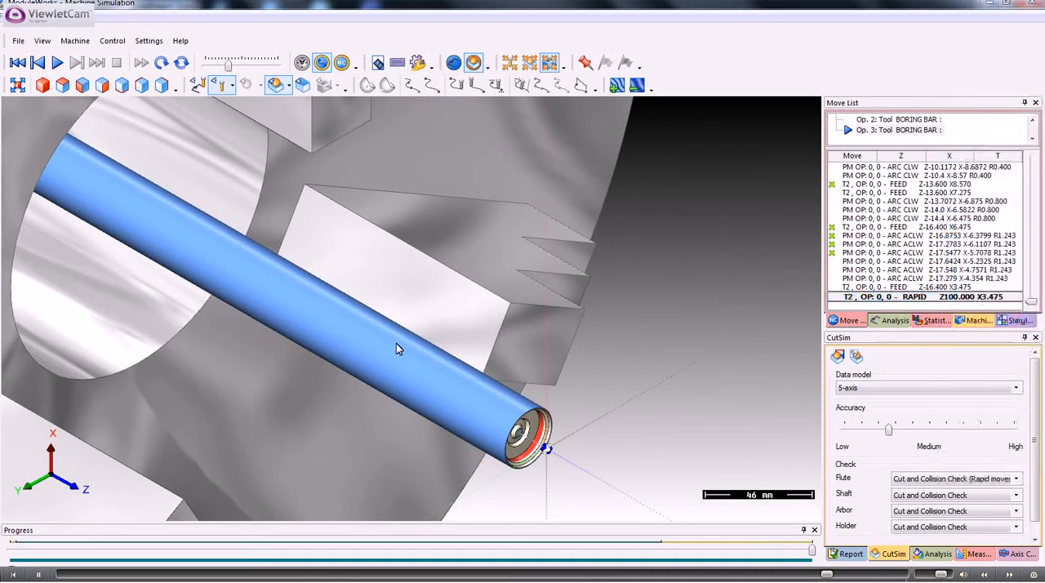
- Inspect the machined bore at the end of the bar from a closer angle and exit the simulation module
{"action": "scroll", "coordinate": [395, 343], "scroll_direction": "up", "scroll_amount": 2}
{"action": "mouse_move", "coordinate": [398, 351]}
{"action": "middle_click_drag", "start_coordinate": [397, 351], "coordinate": [312, 236]}
{"action": "mouse_move", "coordinate": [313, 236]}
{"action": "left_mouse_down"}
{"action": "mouse_move", "coordinate": [346, 221]}
{"action": "mouse_move", "coordinate": [329, 239]}
{"action": "left_mouse_up"}
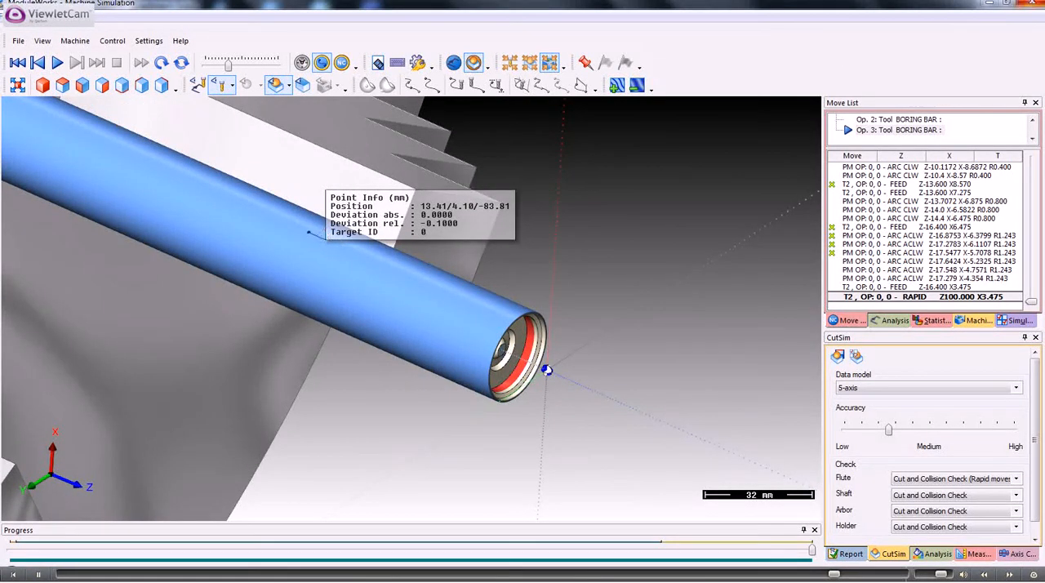
{"action": "left_click", "coordinate": [1034, 4]}
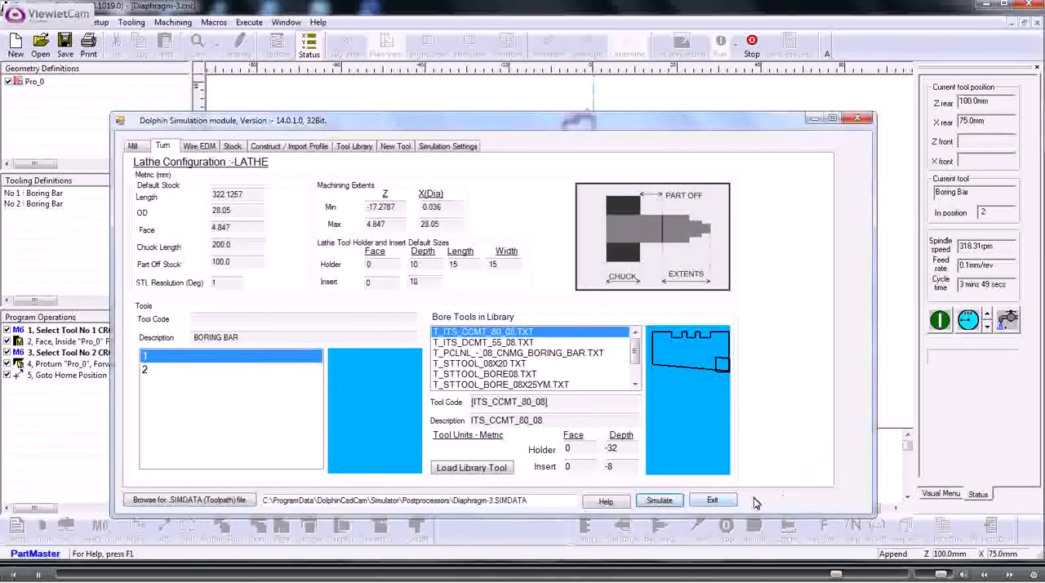
{"action": "left_click", "coordinate": [712, 500]}
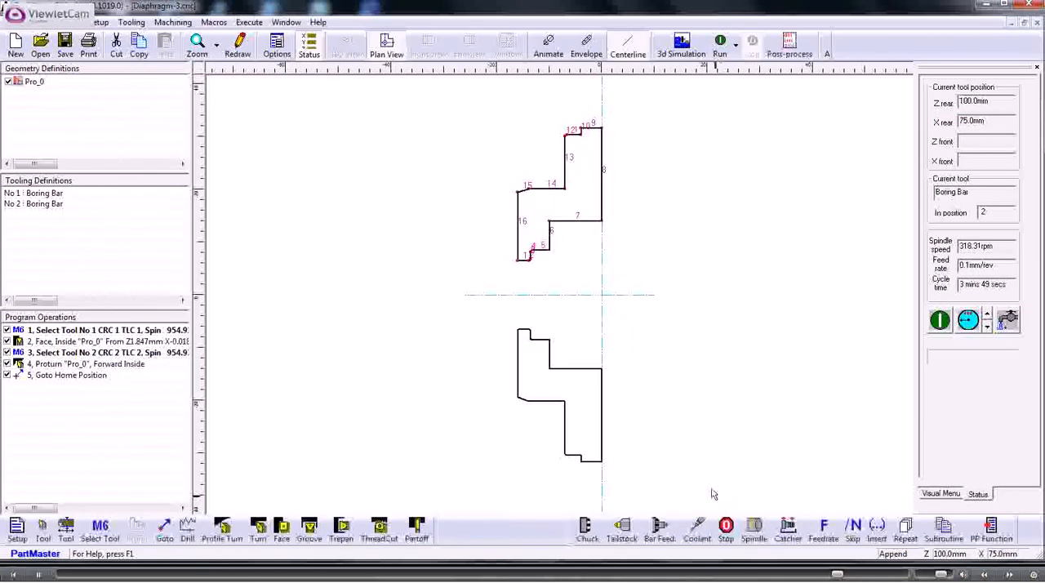
- Post-process the program with T_F0tc_v11.ppr to Diaphragm-3.pun and enlarge the NC code view to review the code
{"action": "left_click", "coordinate": [789, 45]}
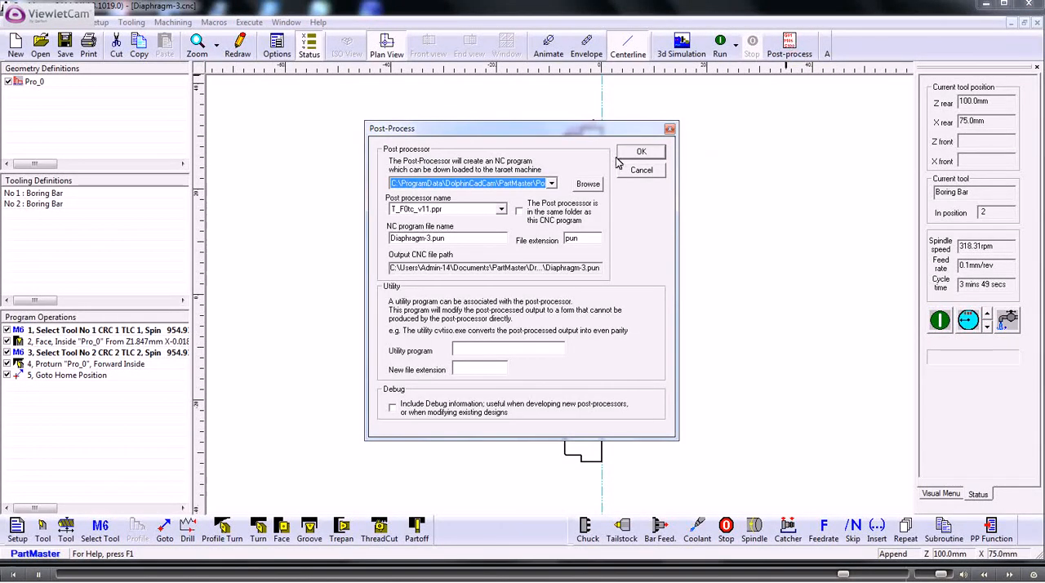
{"action": "left_click", "coordinate": [645, 153]}
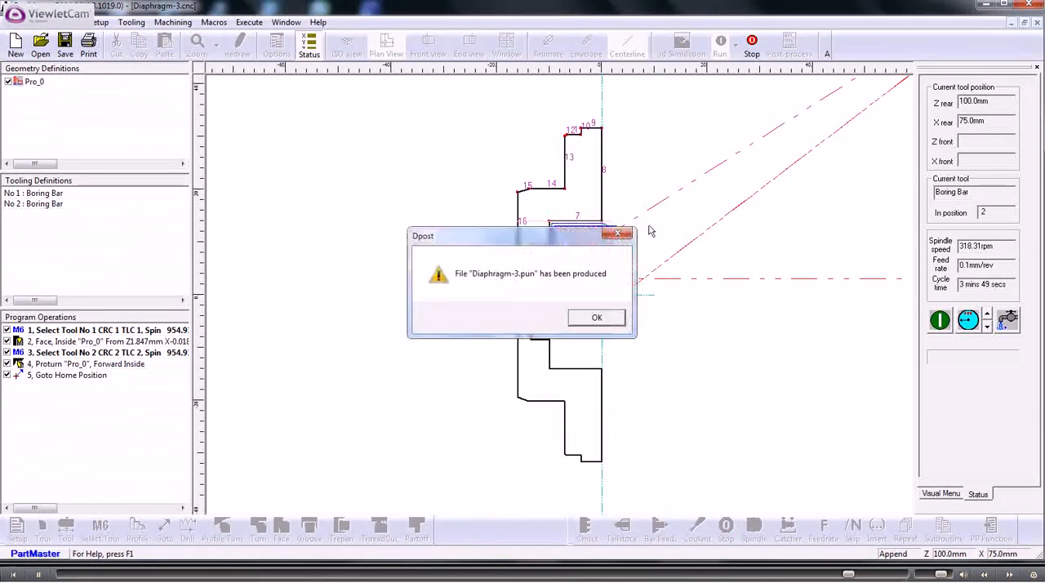
{"action": "left_click", "coordinate": [606, 318]}
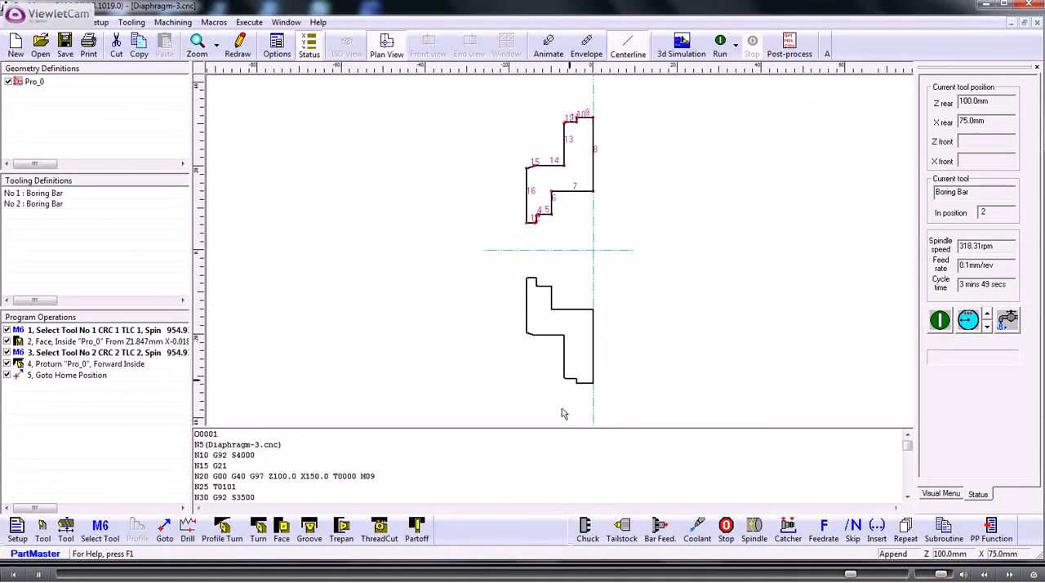
{"action": "mouse_move", "coordinate": [551, 428]}
{"action": "left_mouse_down"}
{"action": "mouse_move", "coordinate": [563, 265]}
{"action": "mouse_move", "coordinate": [555, 188]}
{"action": "left_mouse_up"}
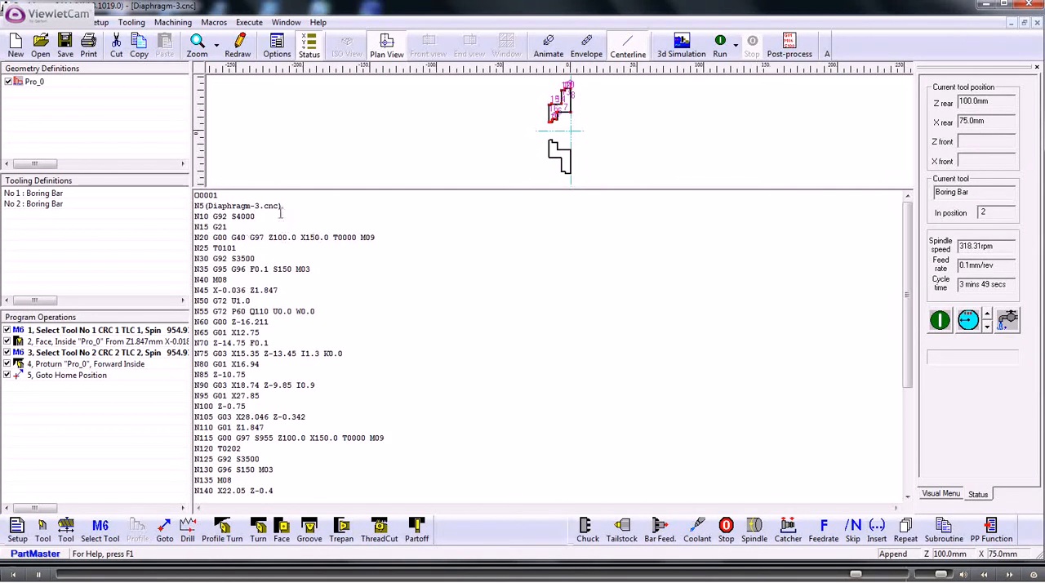
{"action": "left_click_drag", "start_coordinate": [291, 236], "coordinate": [354, 401]}
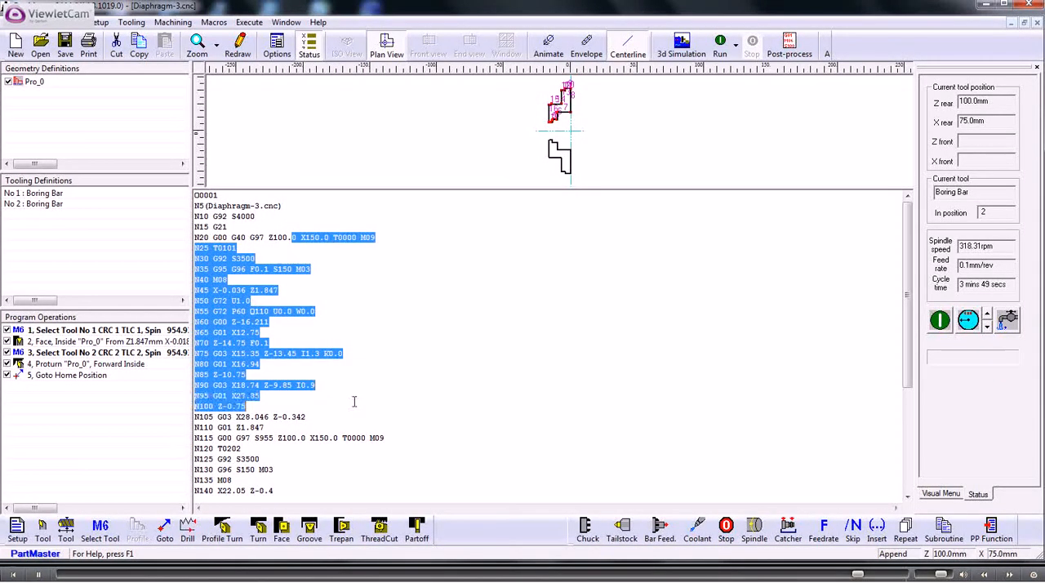
{"action": "left_click", "coordinate": [354, 400]}
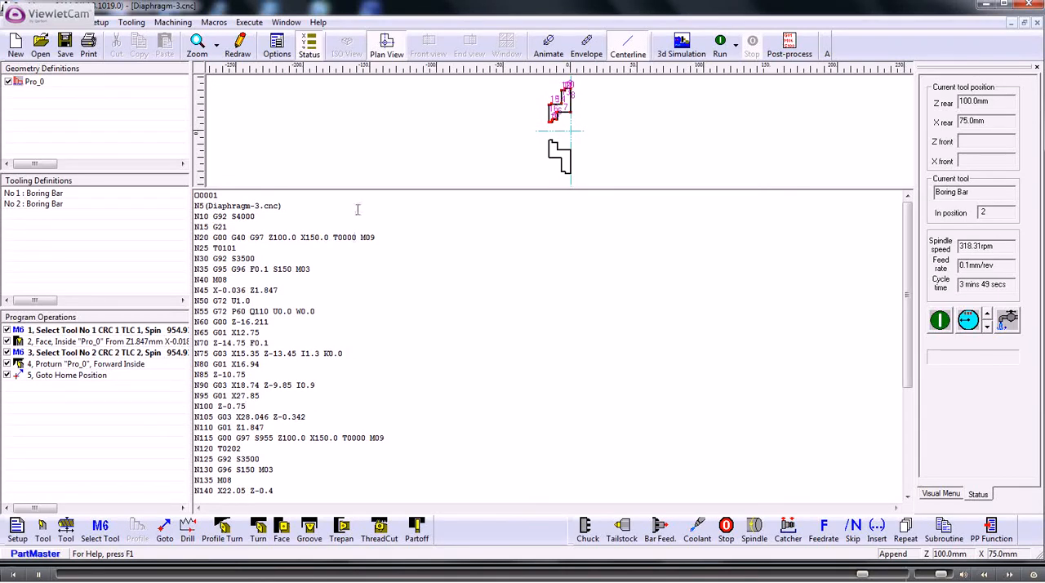
- Try txt as the NC program's file extension in the post-processing settings without generating a new file
{"action": "left_click", "coordinate": [790, 45]}
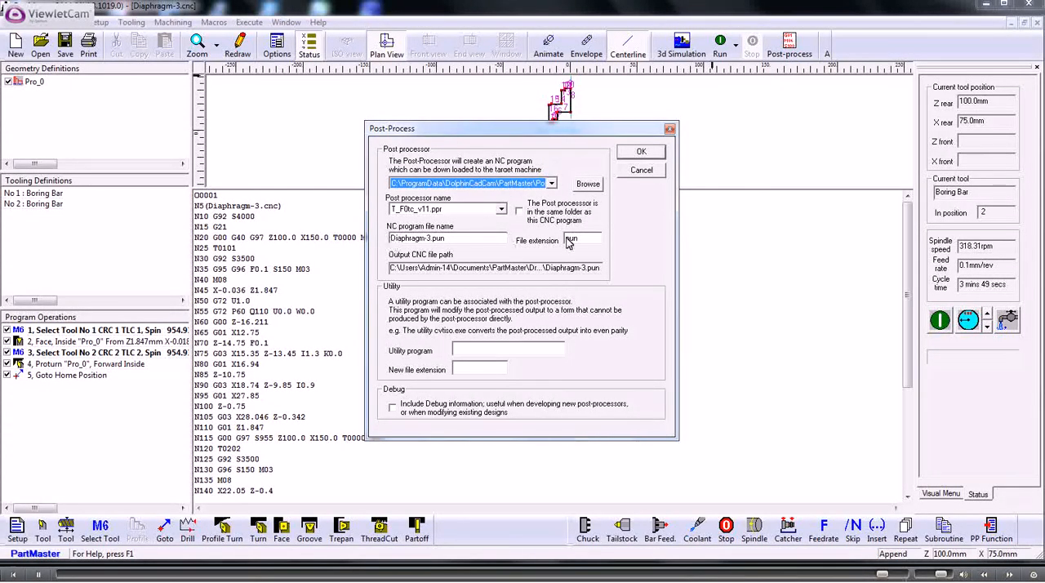
{"action": "left_click_drag", "start_coordinate": [584, 239], "coordinate": [544, 241]}
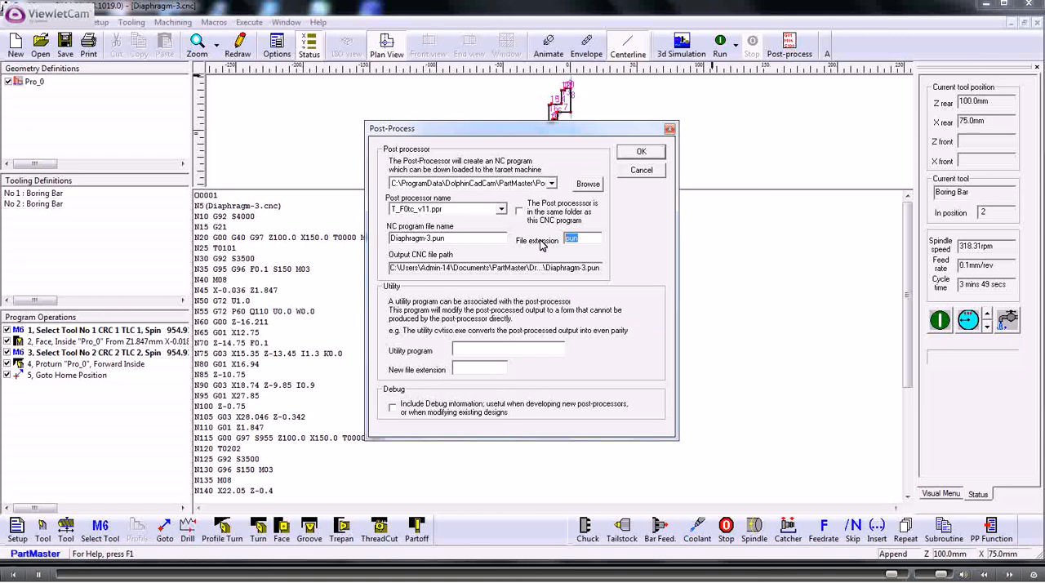
{"action": "type", "text": "txt"}
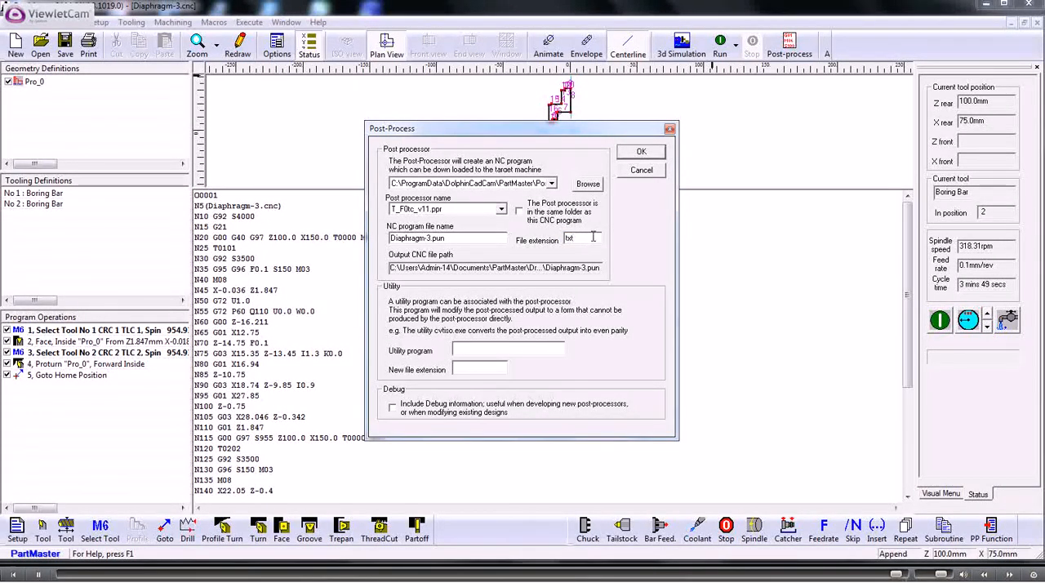
{"action": "left_click", "coordinate": [641, 172]}
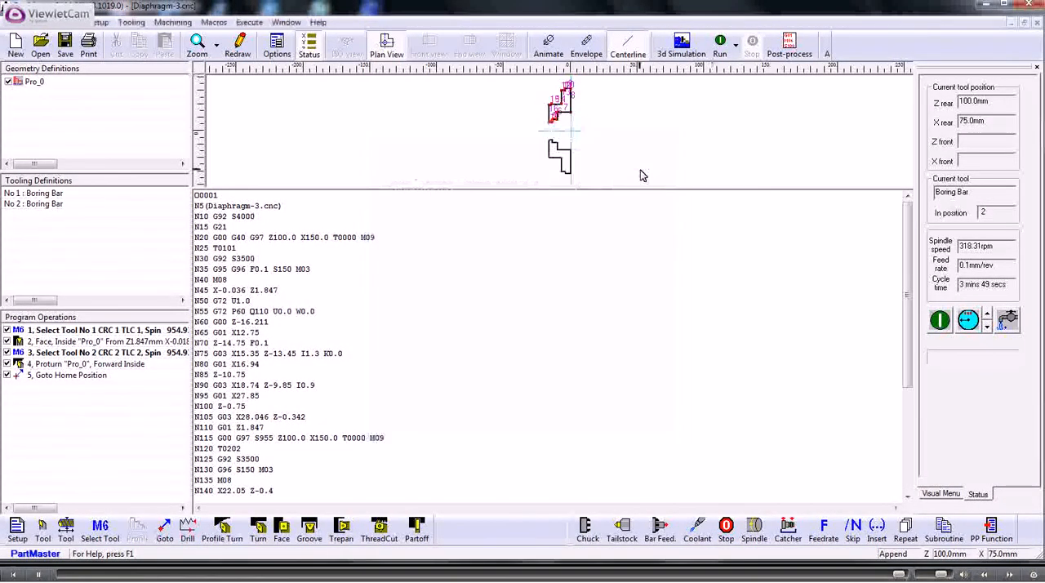